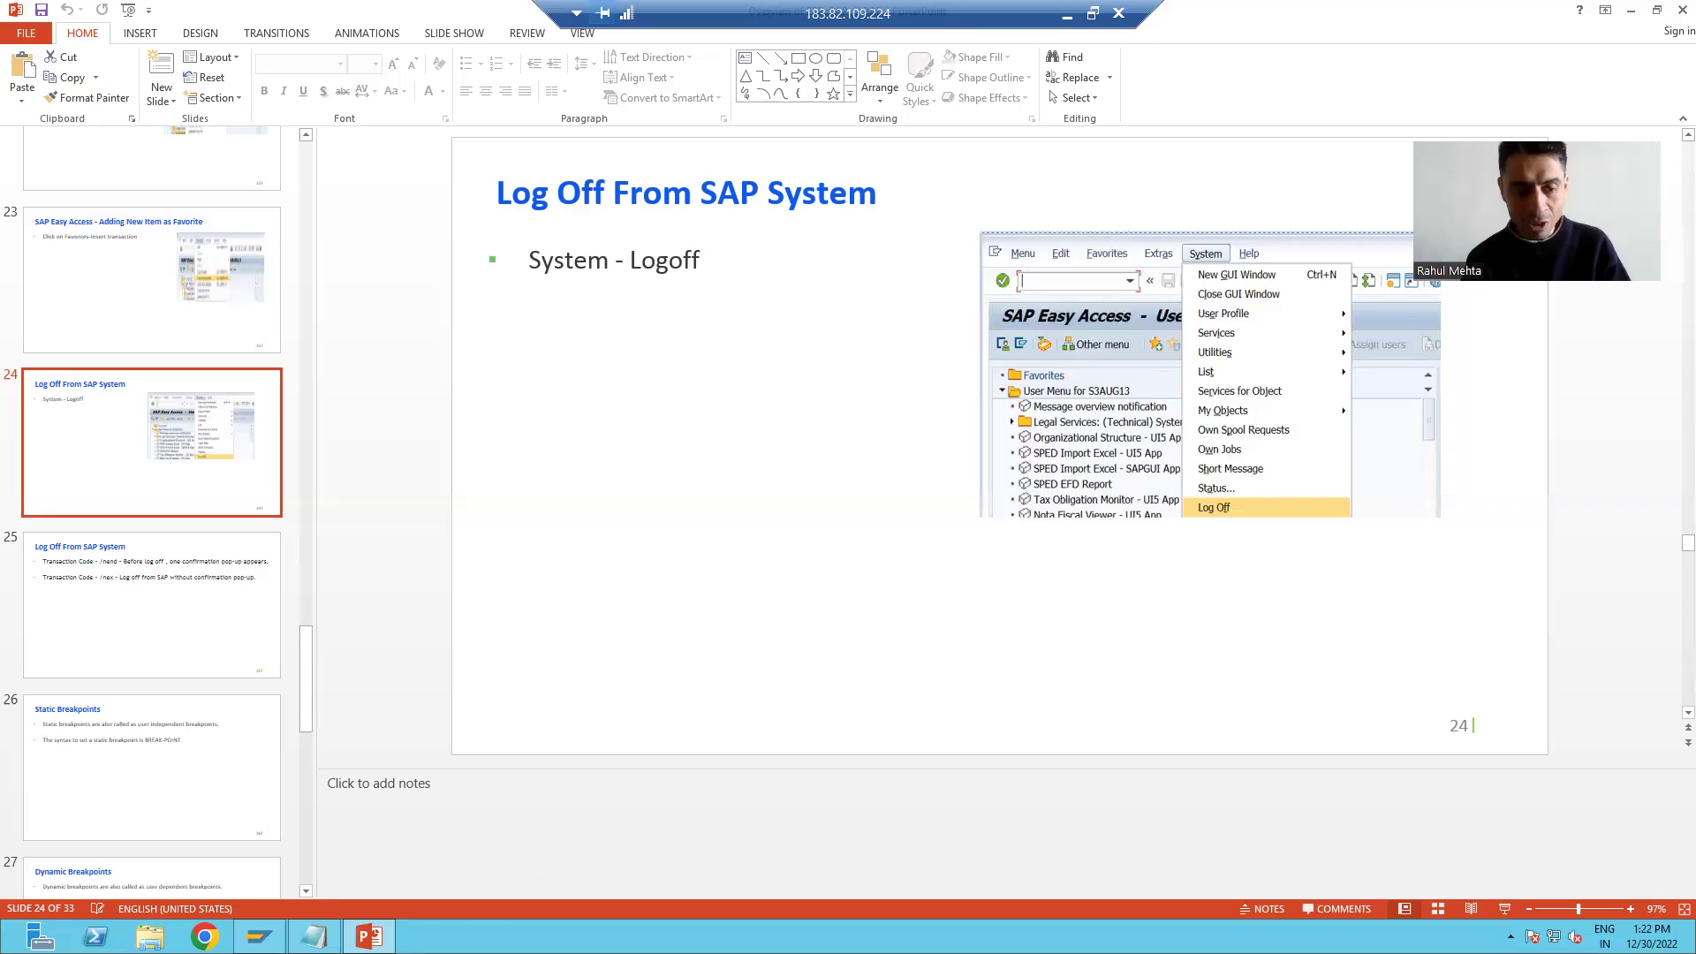
Step: Log on to A4H client 800 with the saved user and its password, then return to PowerPoint
key(alt+Tab)
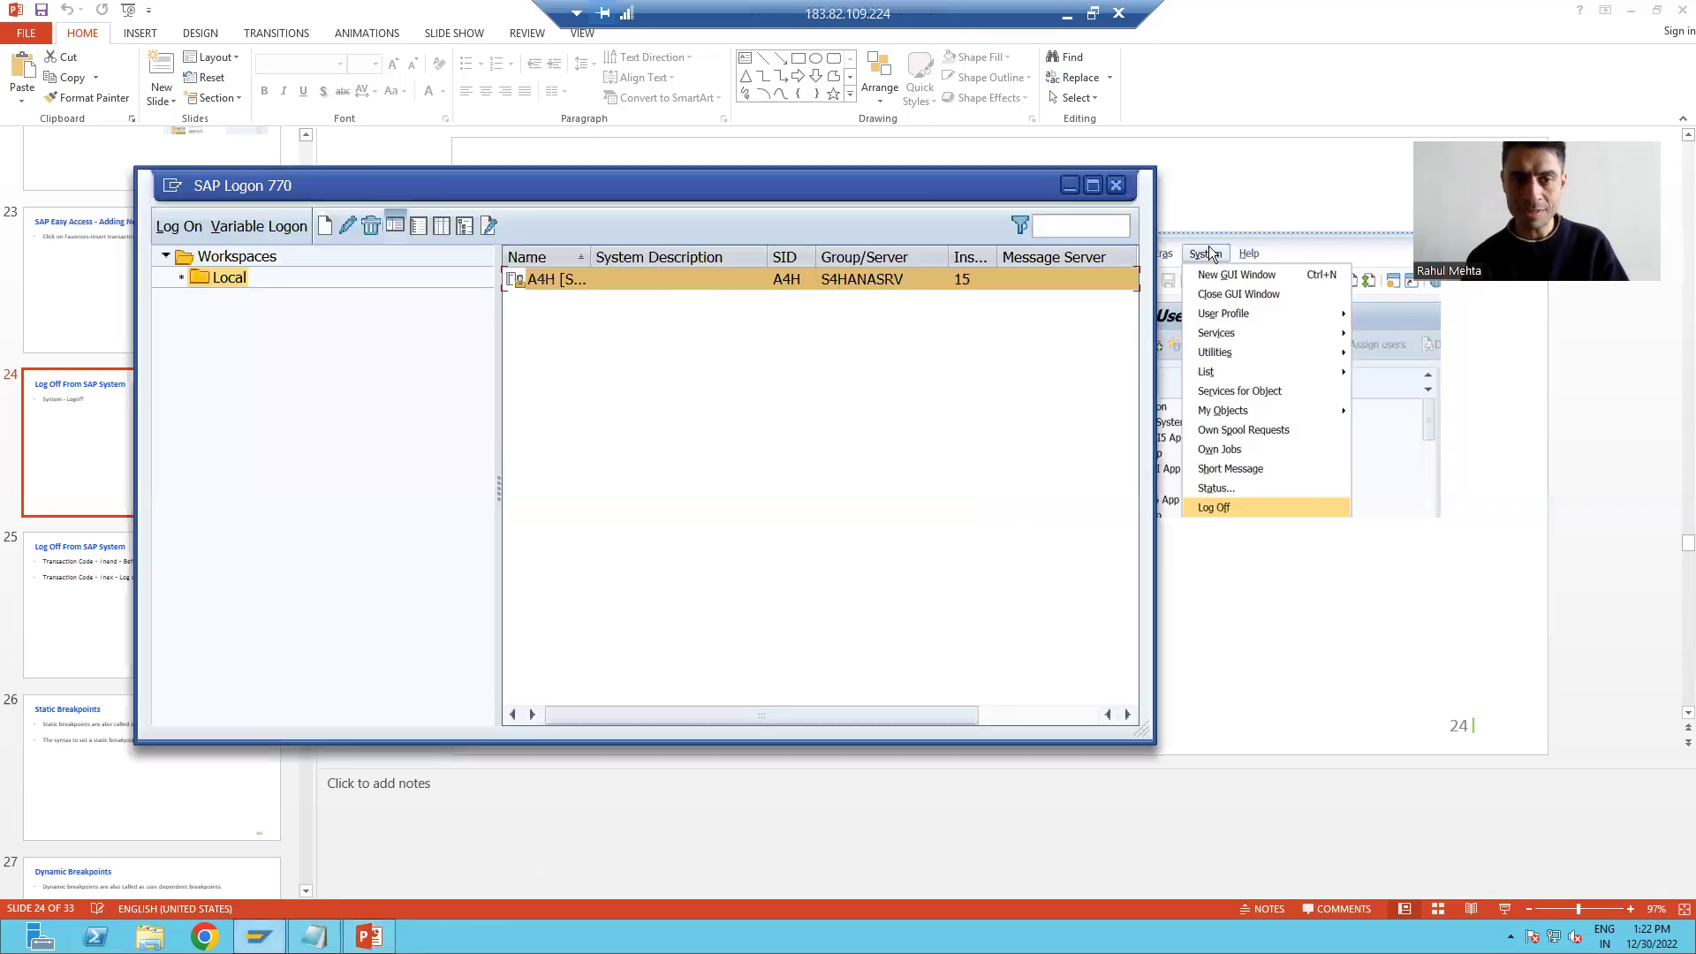
double_click(582, 283)
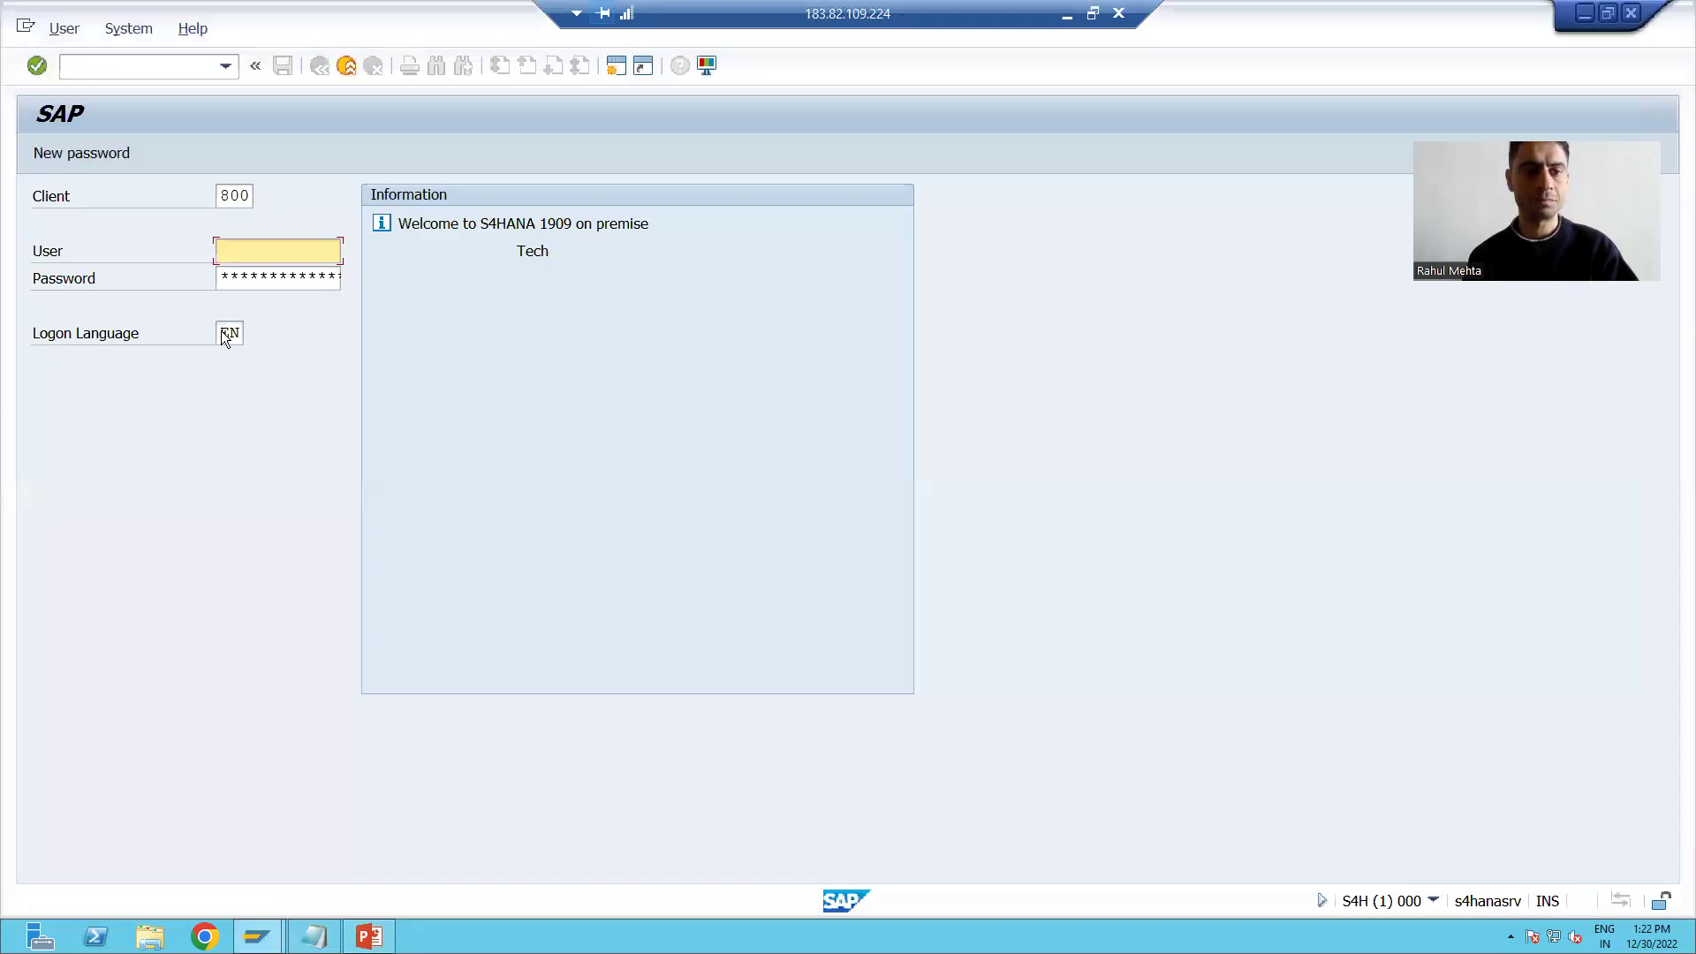
text(s)
click(235, 268)
key(Tab)
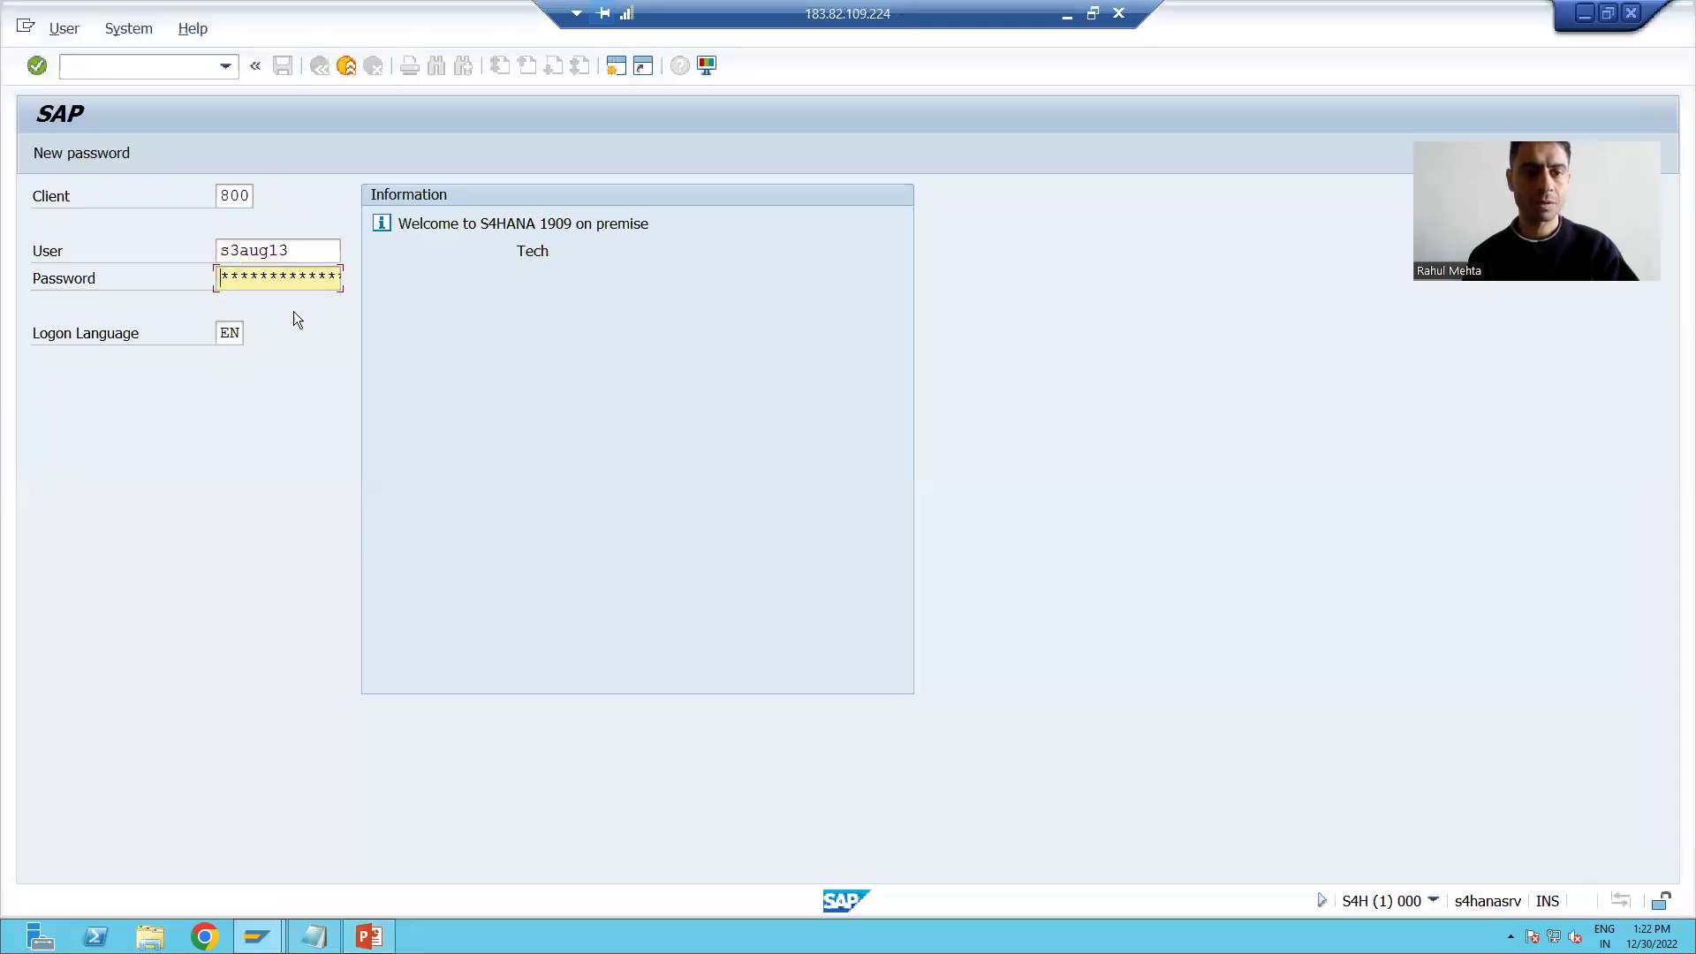
text(******)
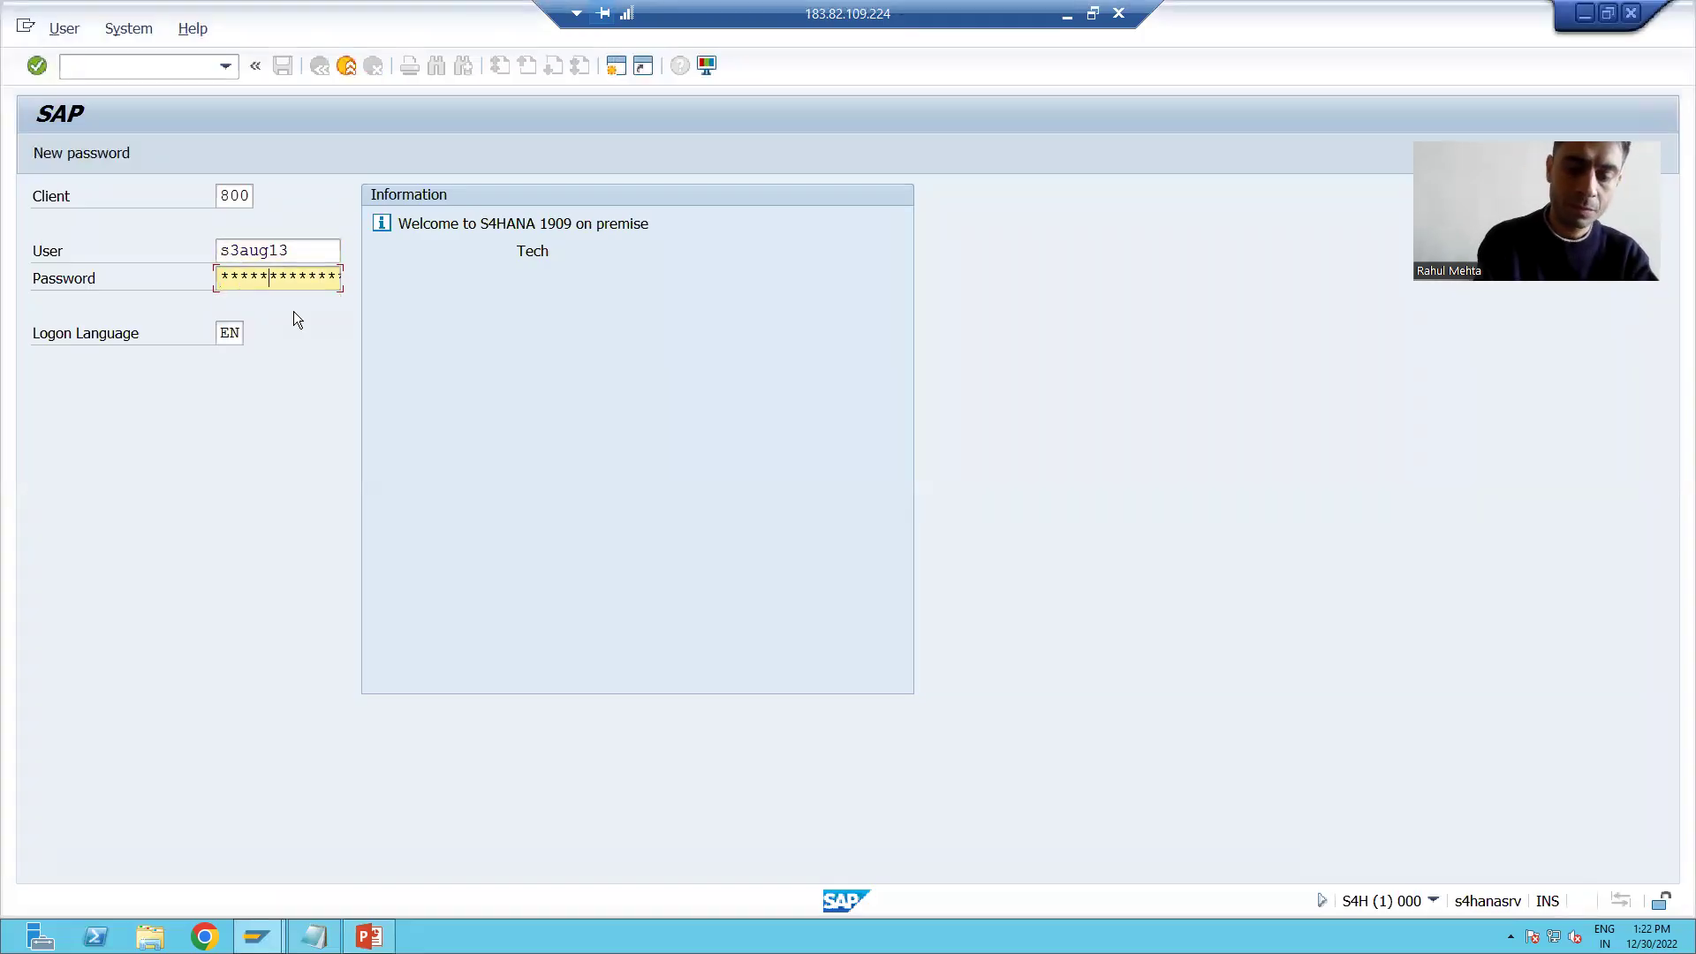
key(Return)
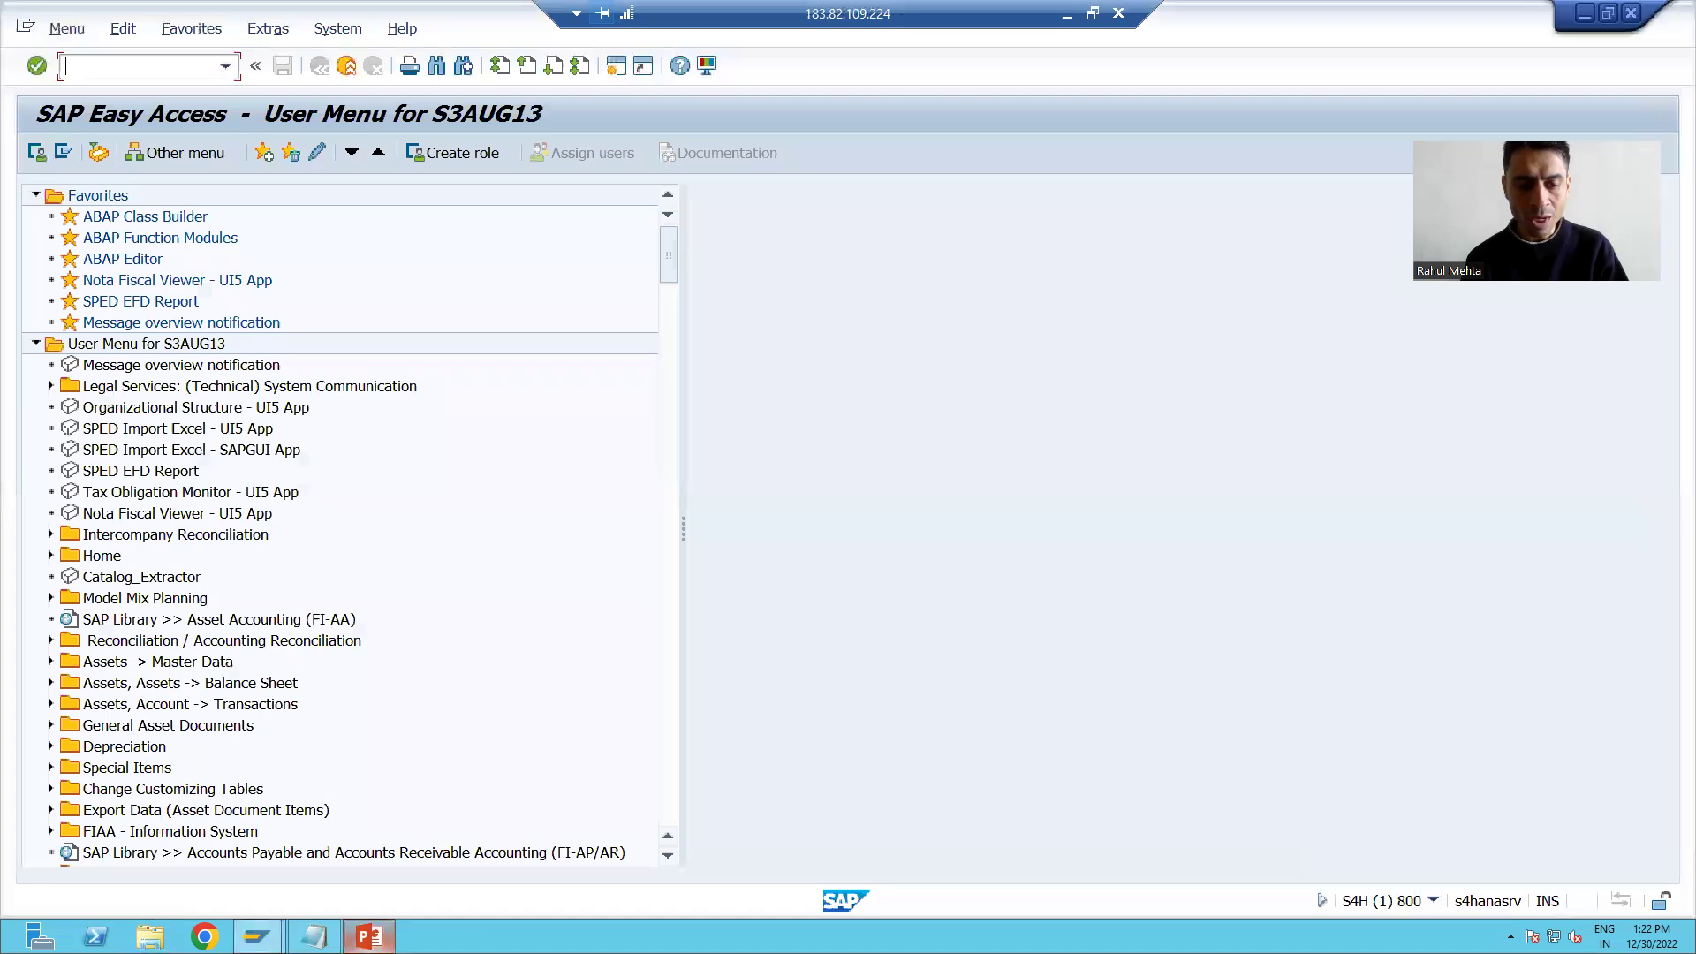
click(370, 937)
Step: Log off via System > Log Off, confirming Yes despite the unsaved-data warning
click(656, 266)
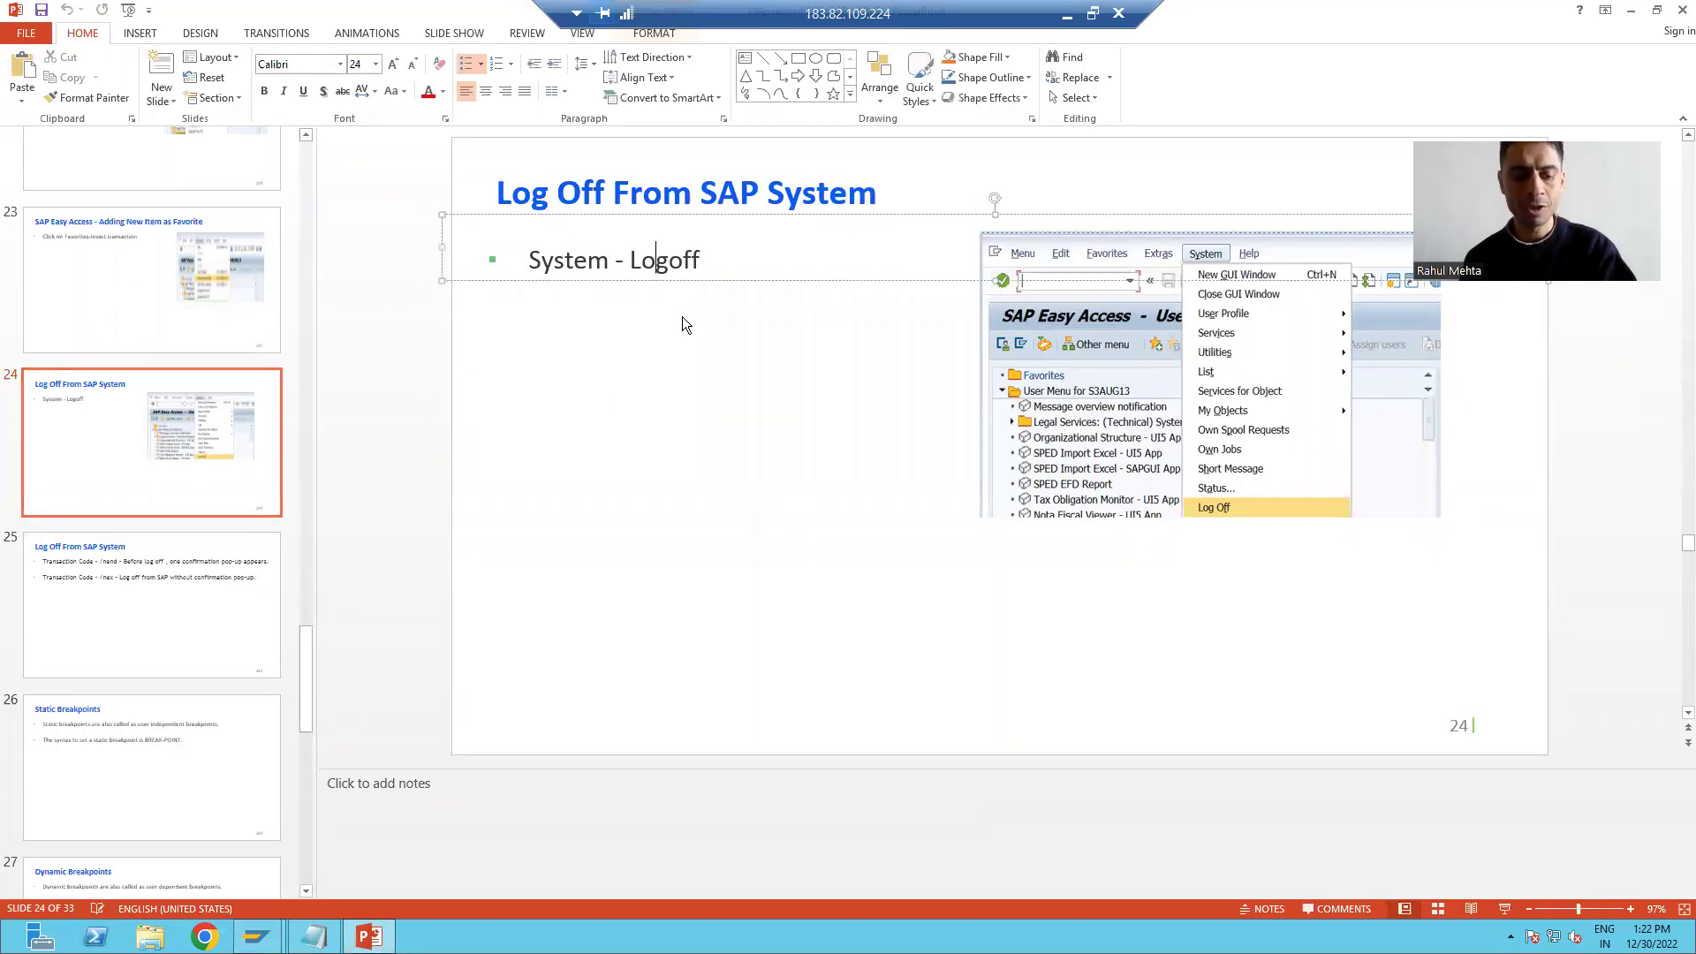
key(alt+Tab)
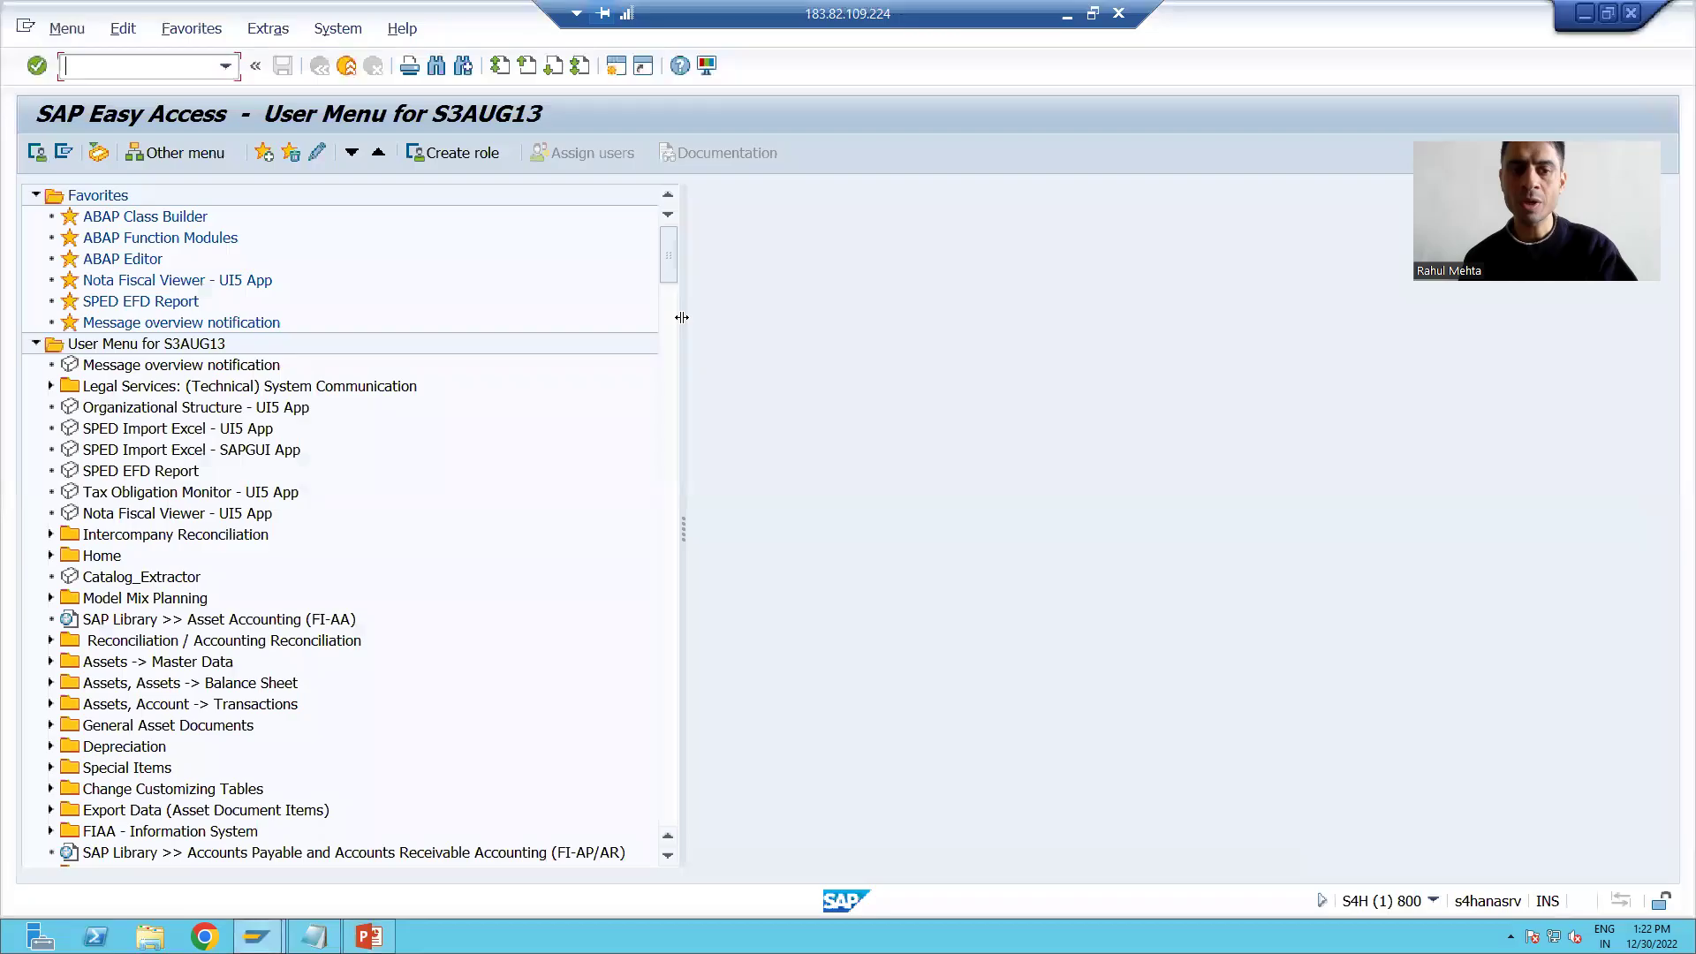
click(338, 28)
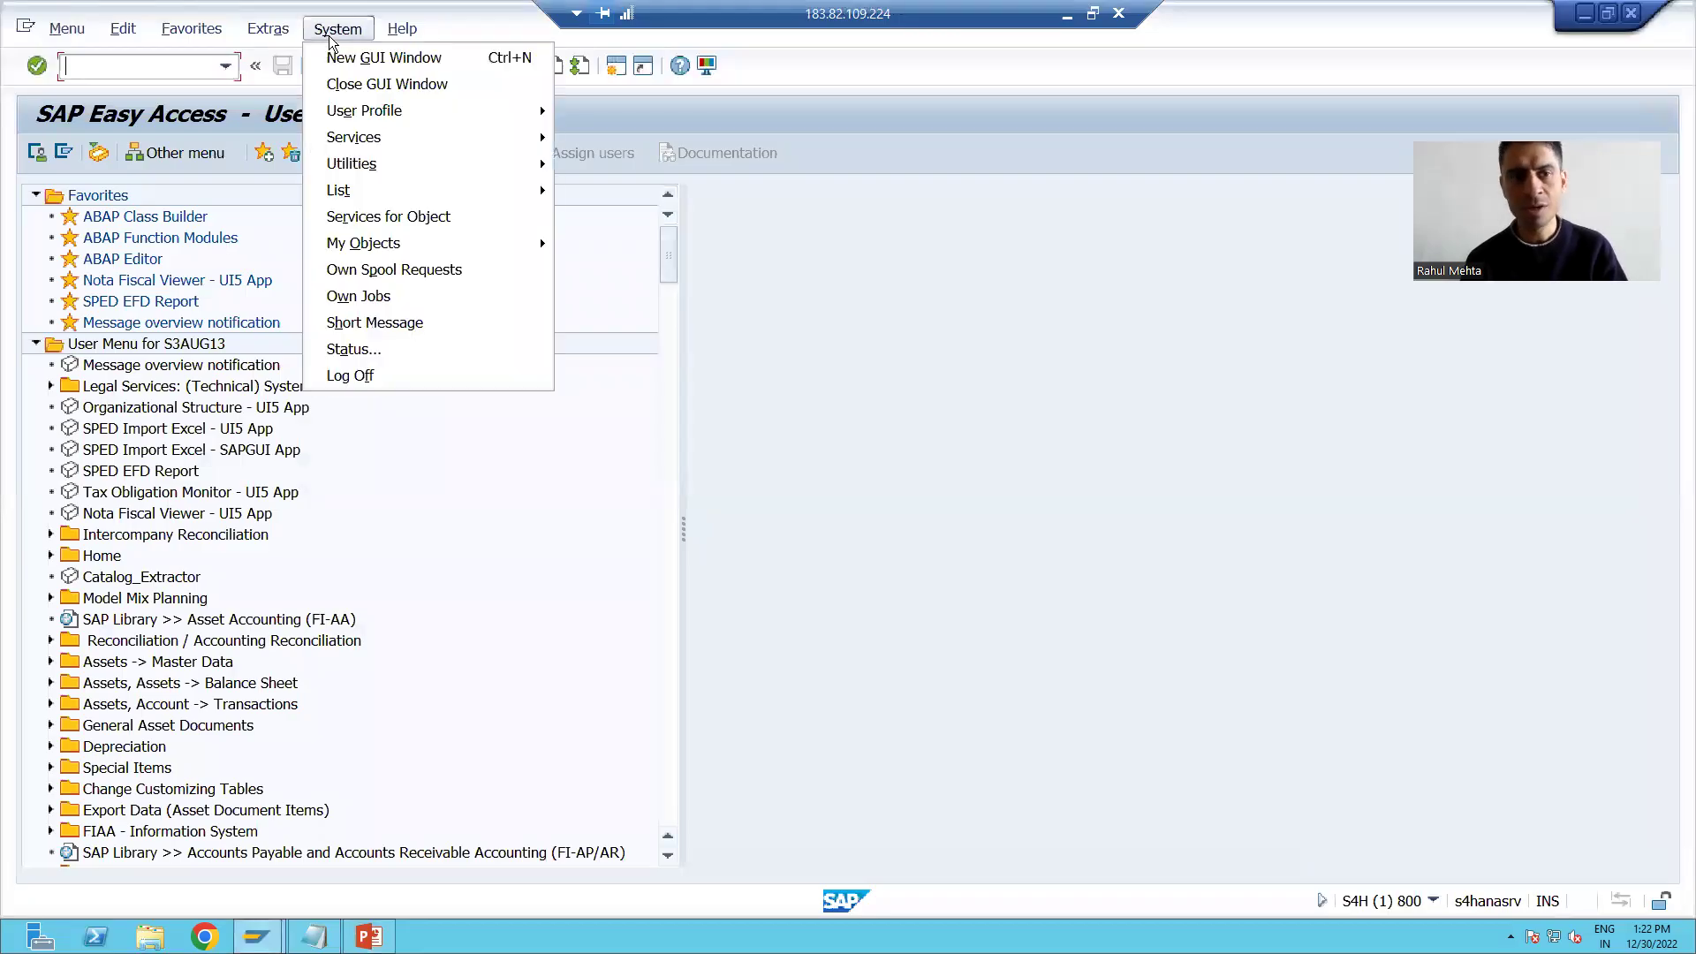
click(366, 378)
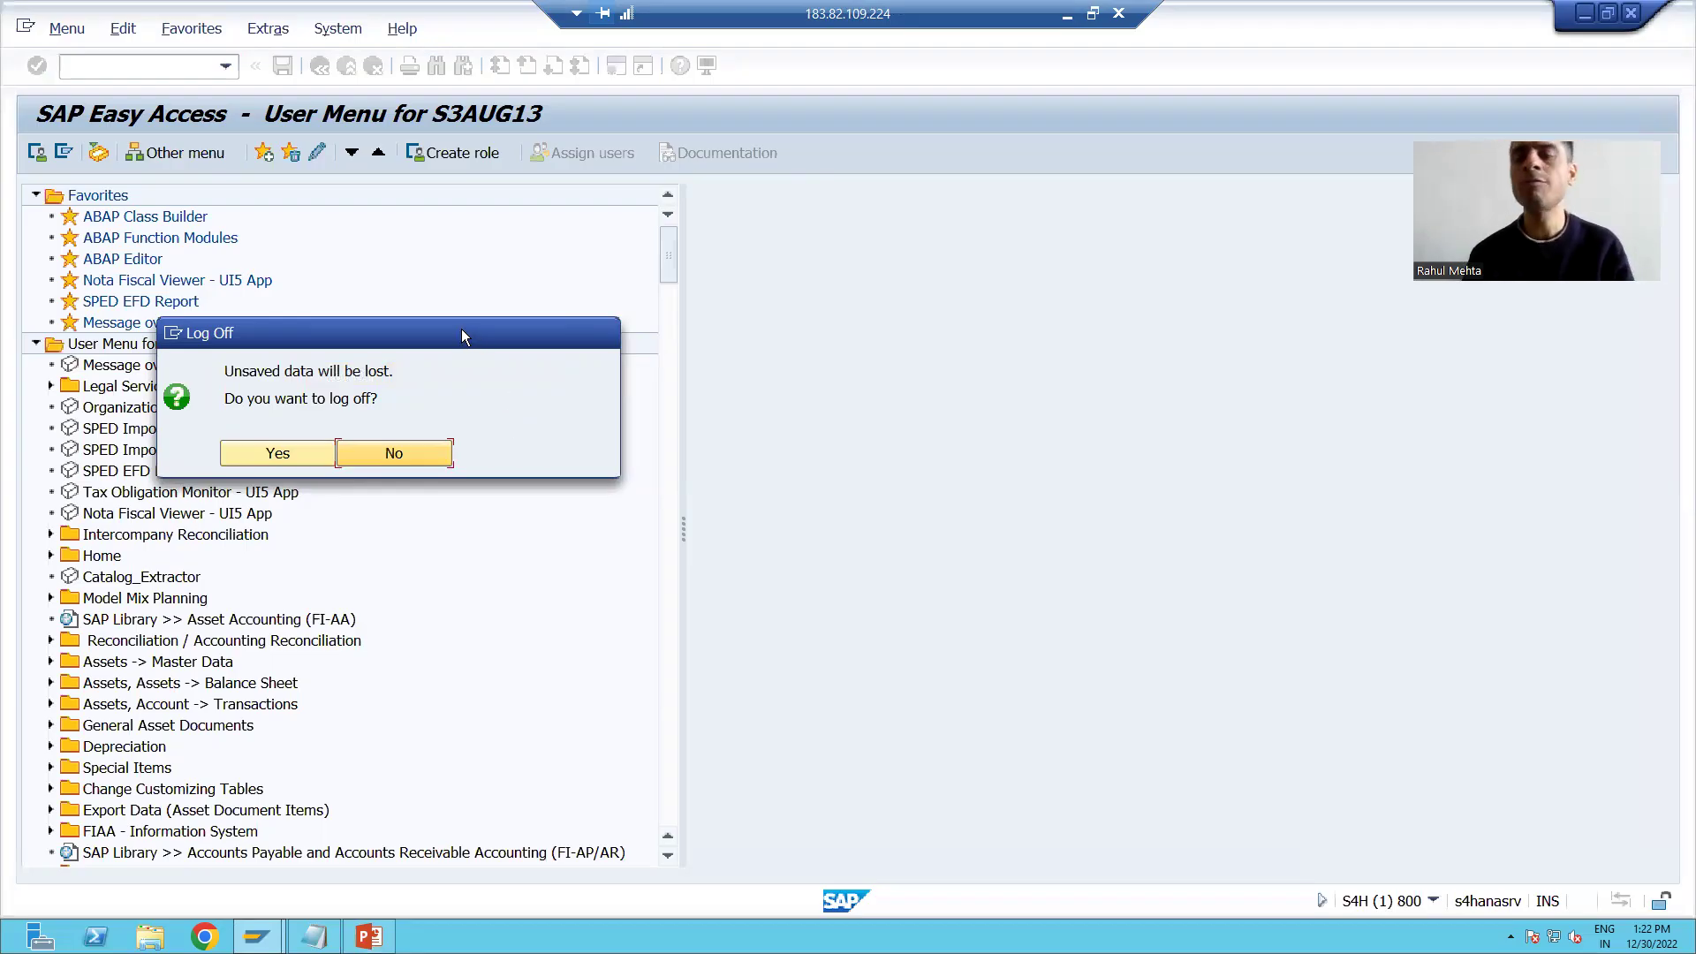
click(283, 455)
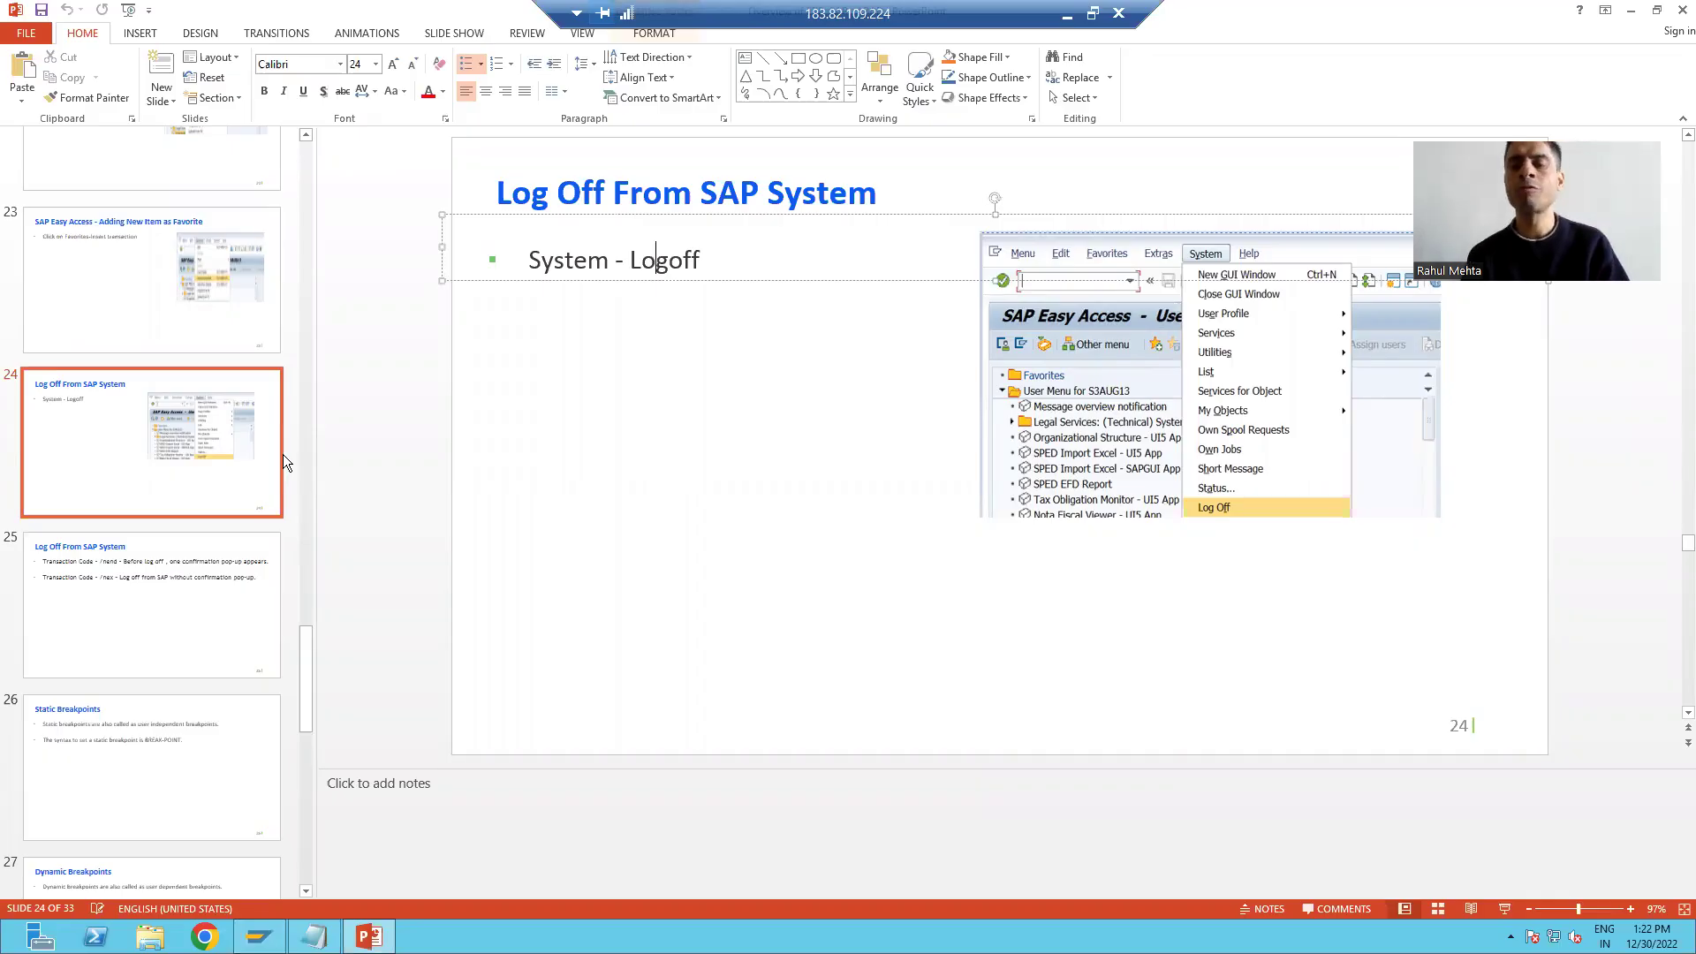
Step: Show slide 25 listing the /nend and /nex log-off transaction codes
click(149, 614)
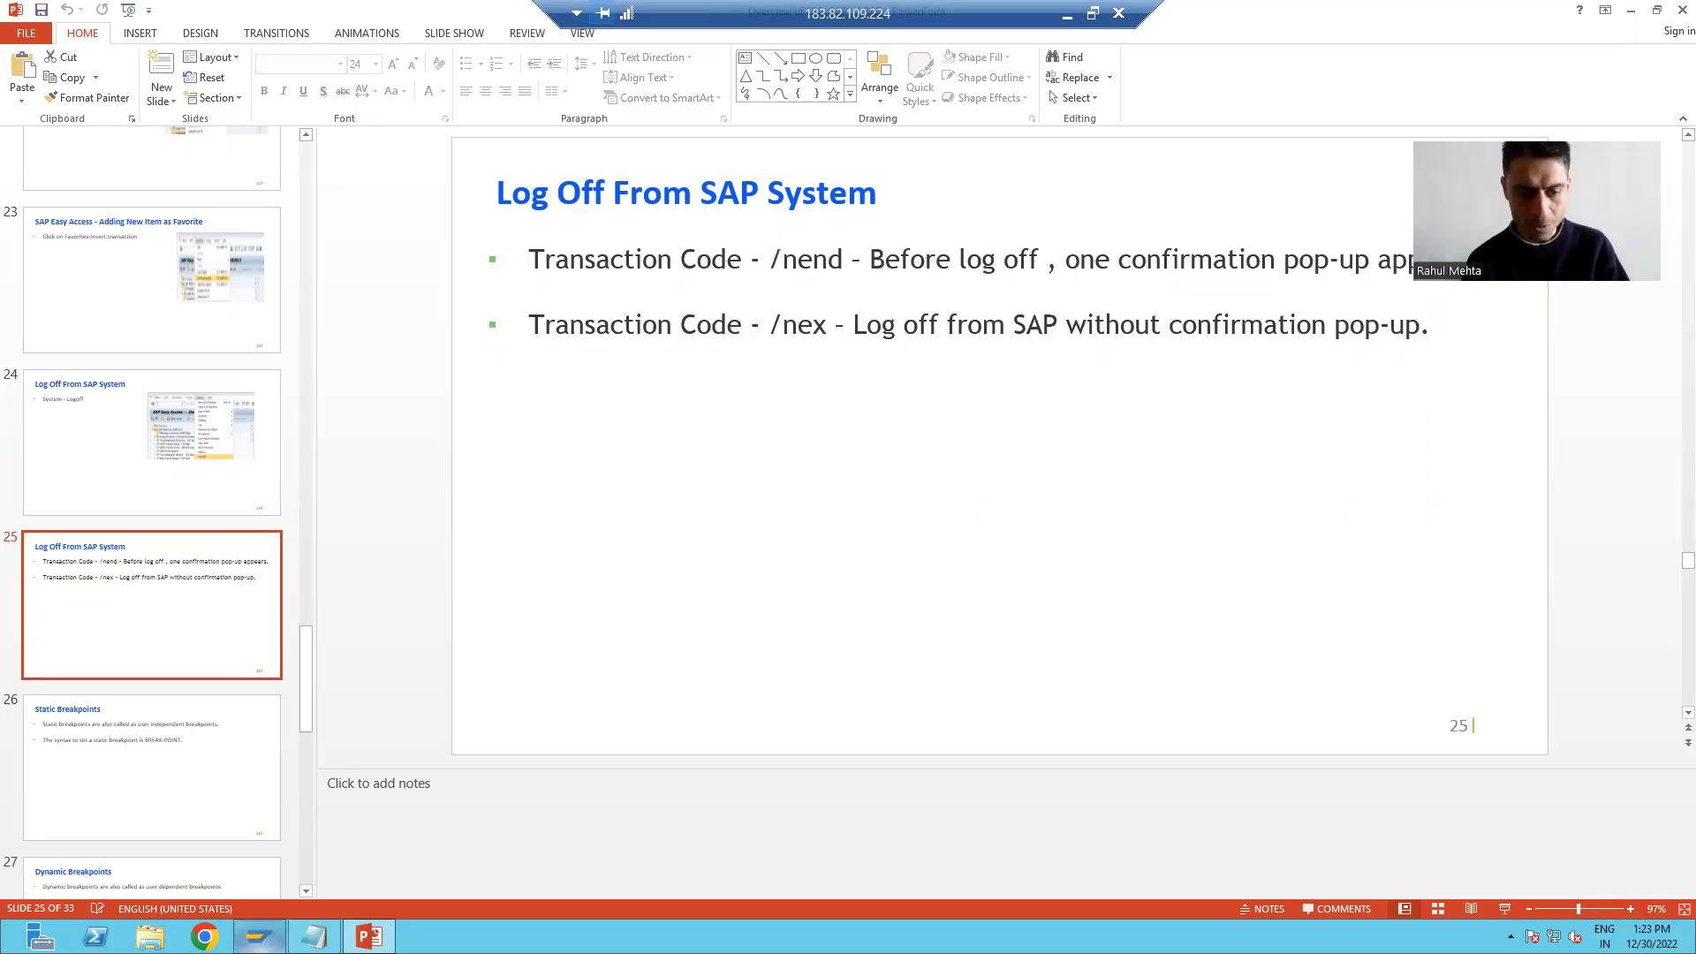
Step: Log back on to A4H from SAP Logon with the previously used user name
click(259, 936)
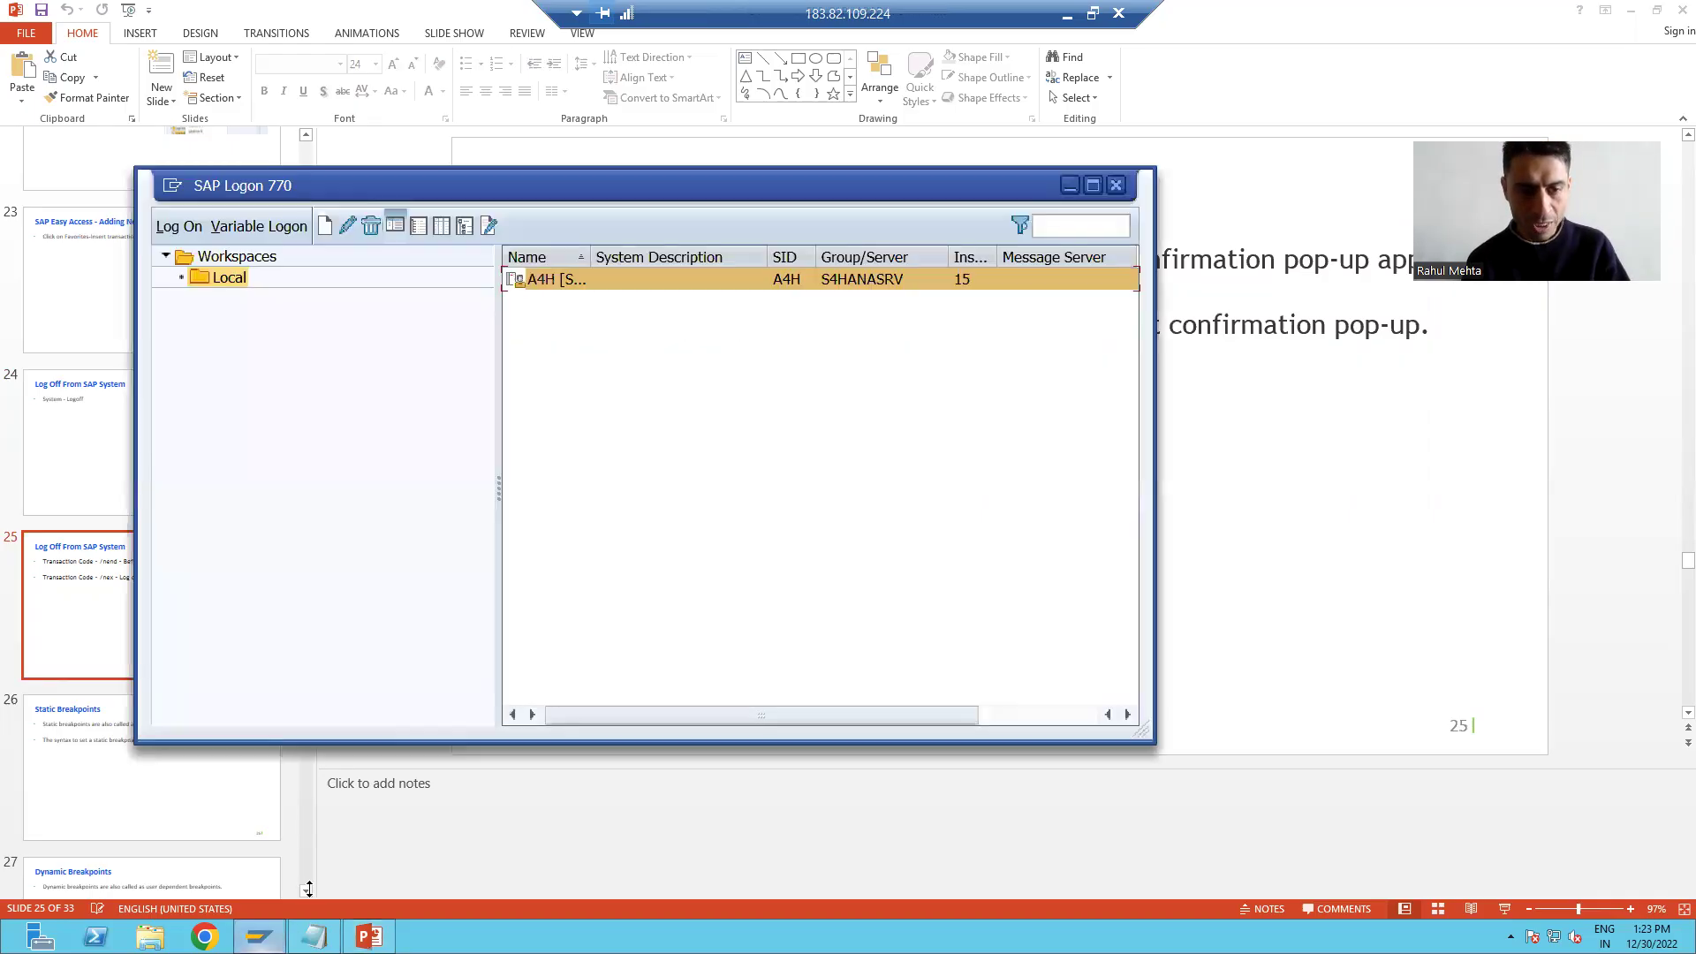
double_click(547, 277)
click(300, 259)
click(254, 277)
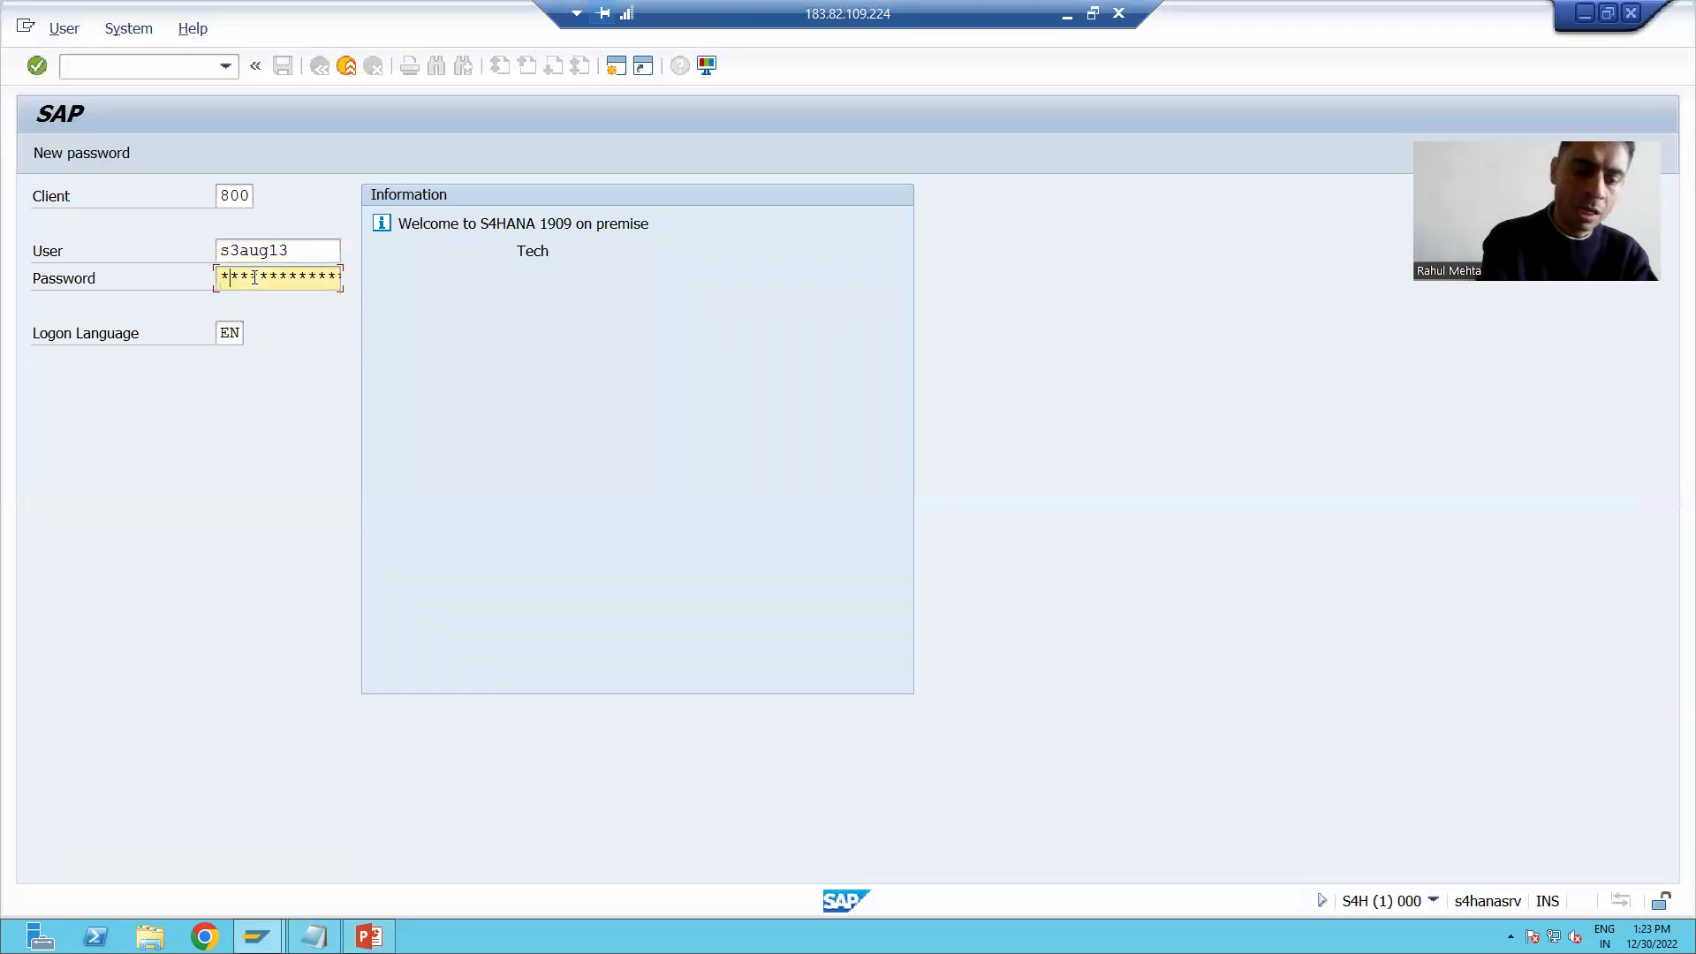
key(Return)
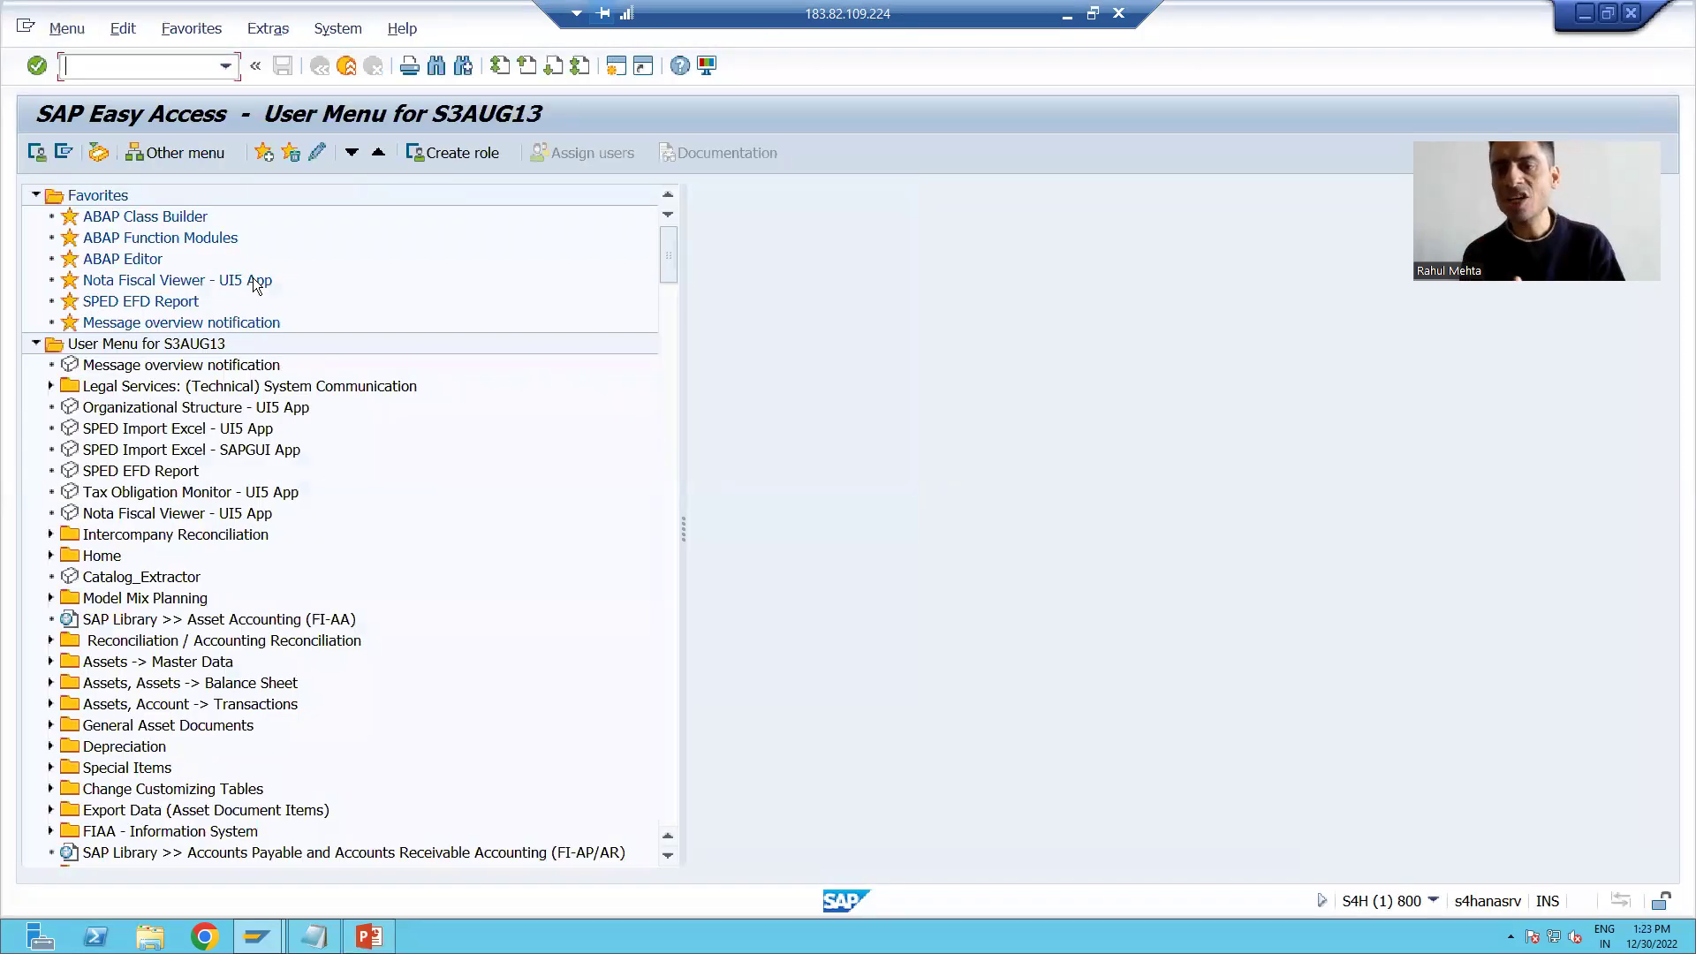
Step: Log off with /nend in the command field and confirm Yes
text(/n)
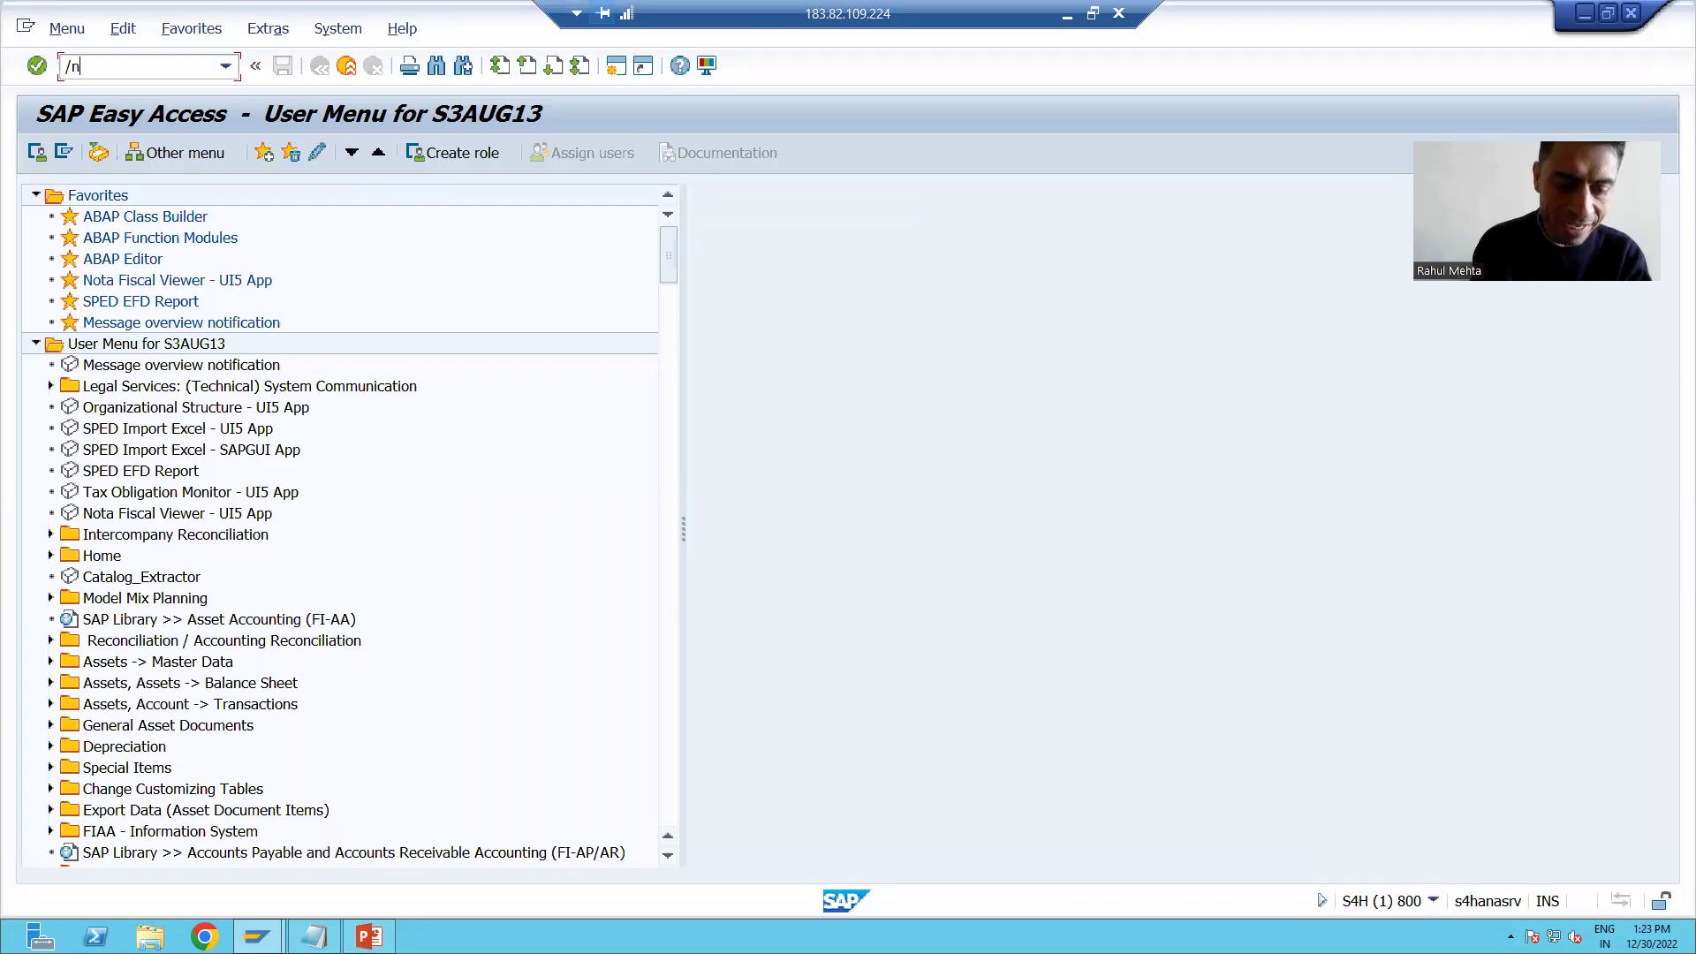
text(end)
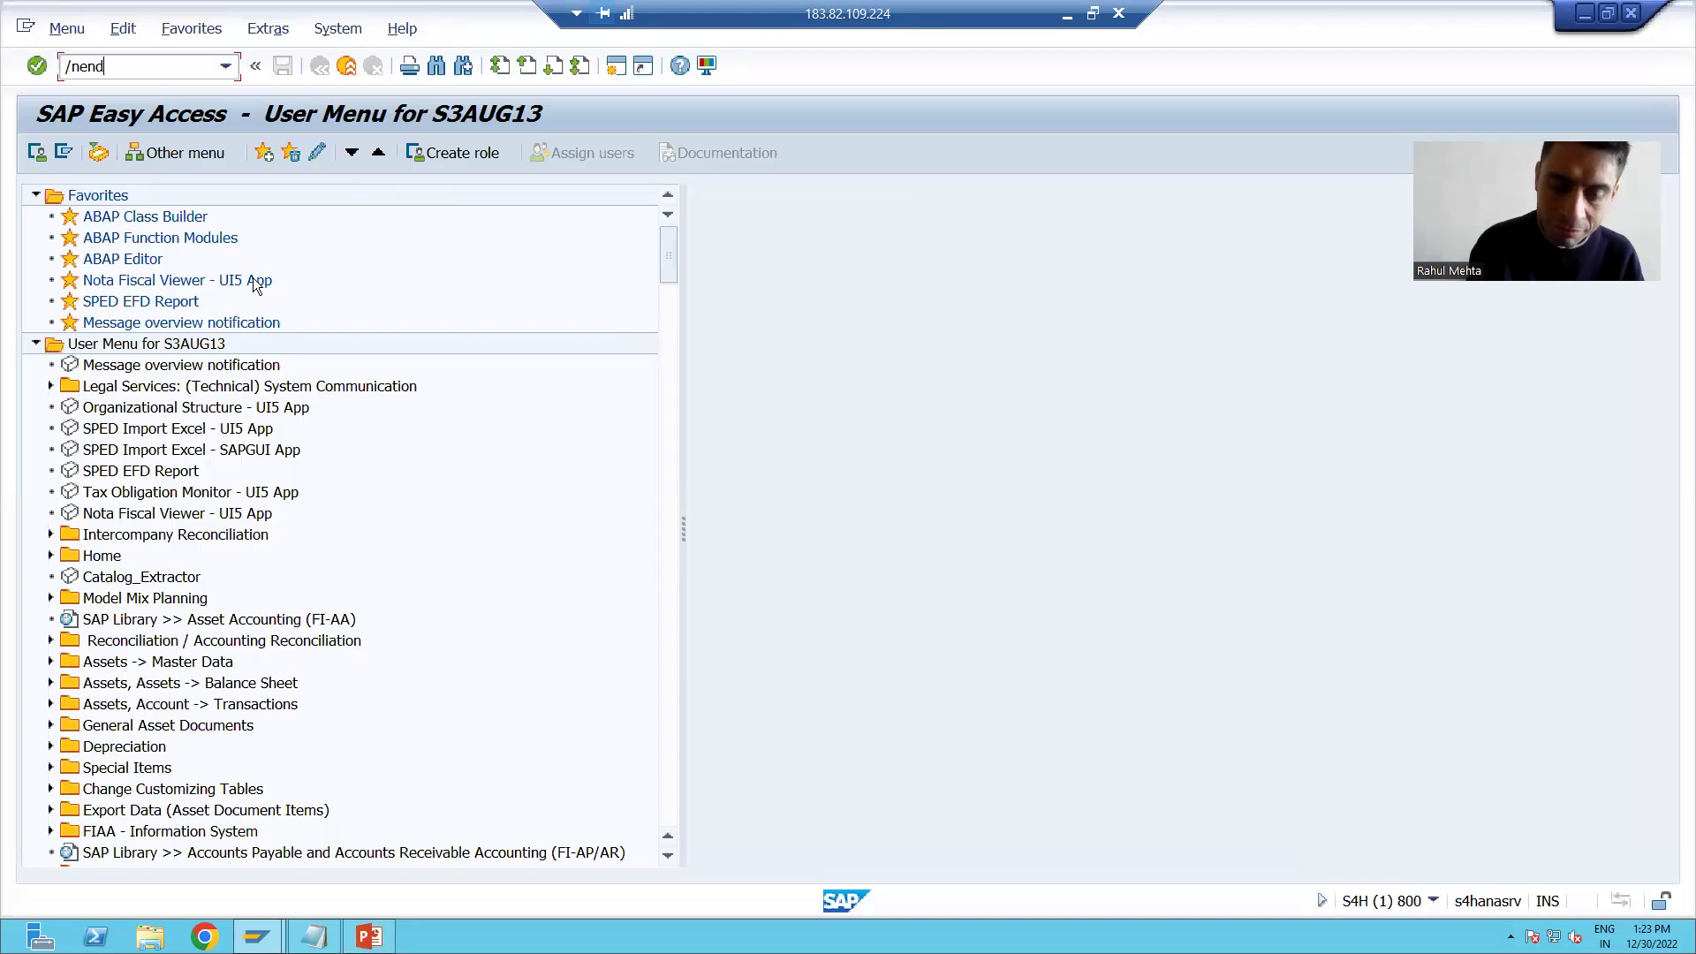
key(Return)
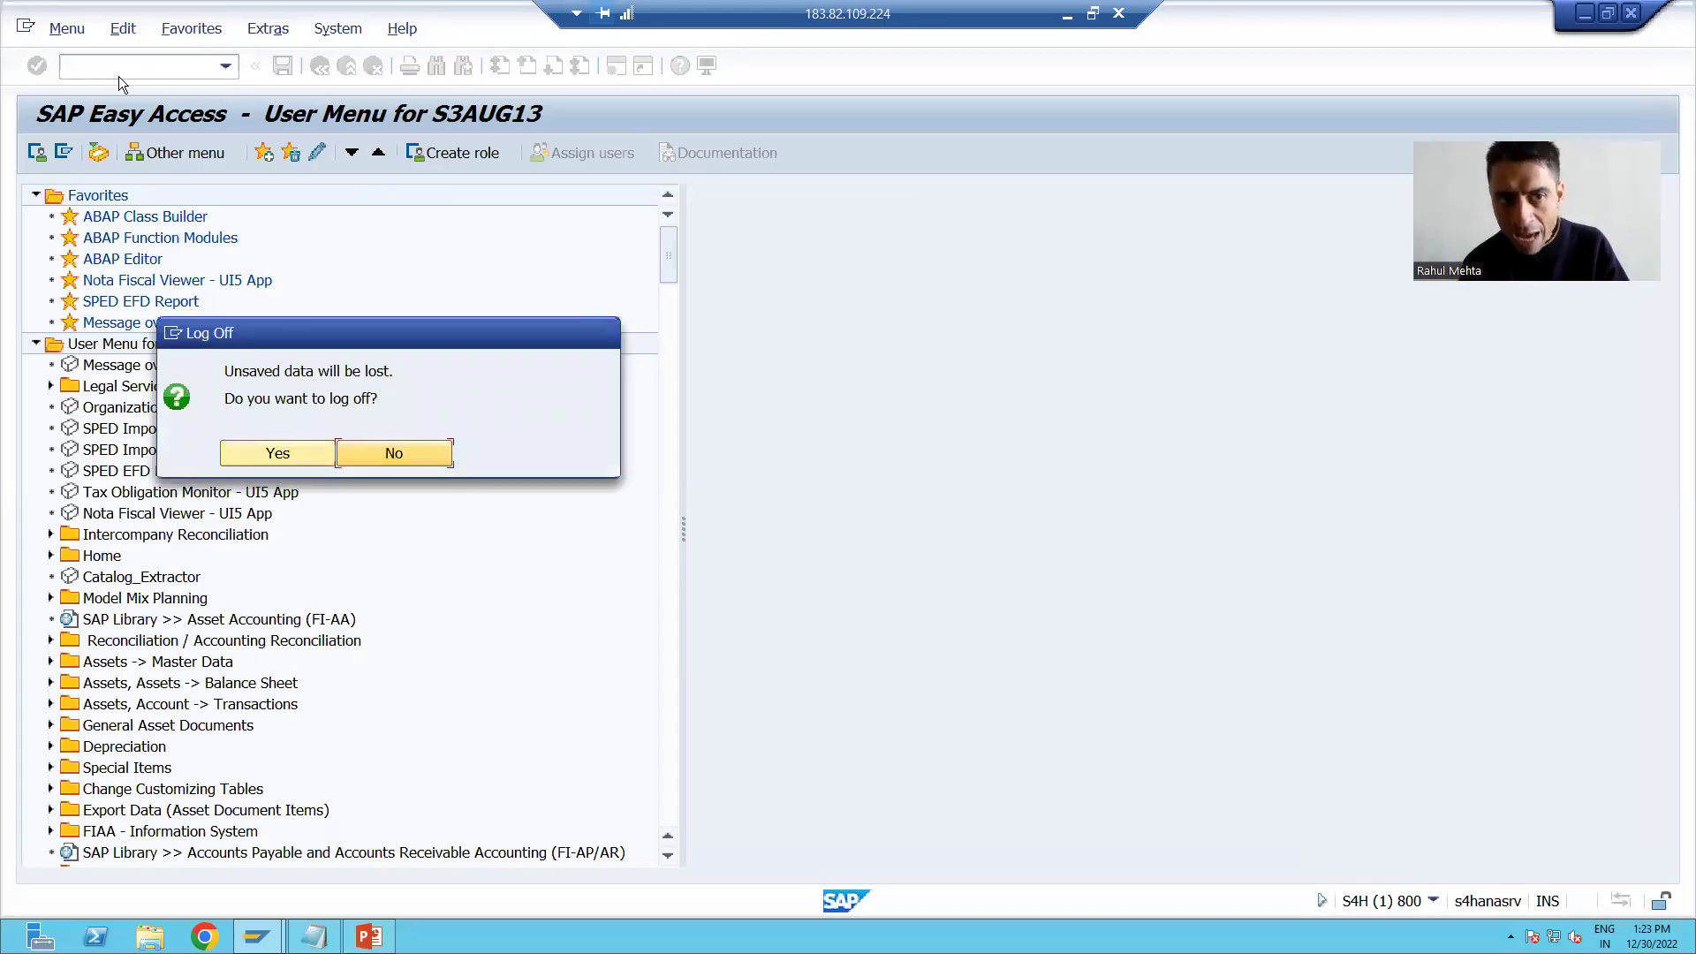
click(264, 457)
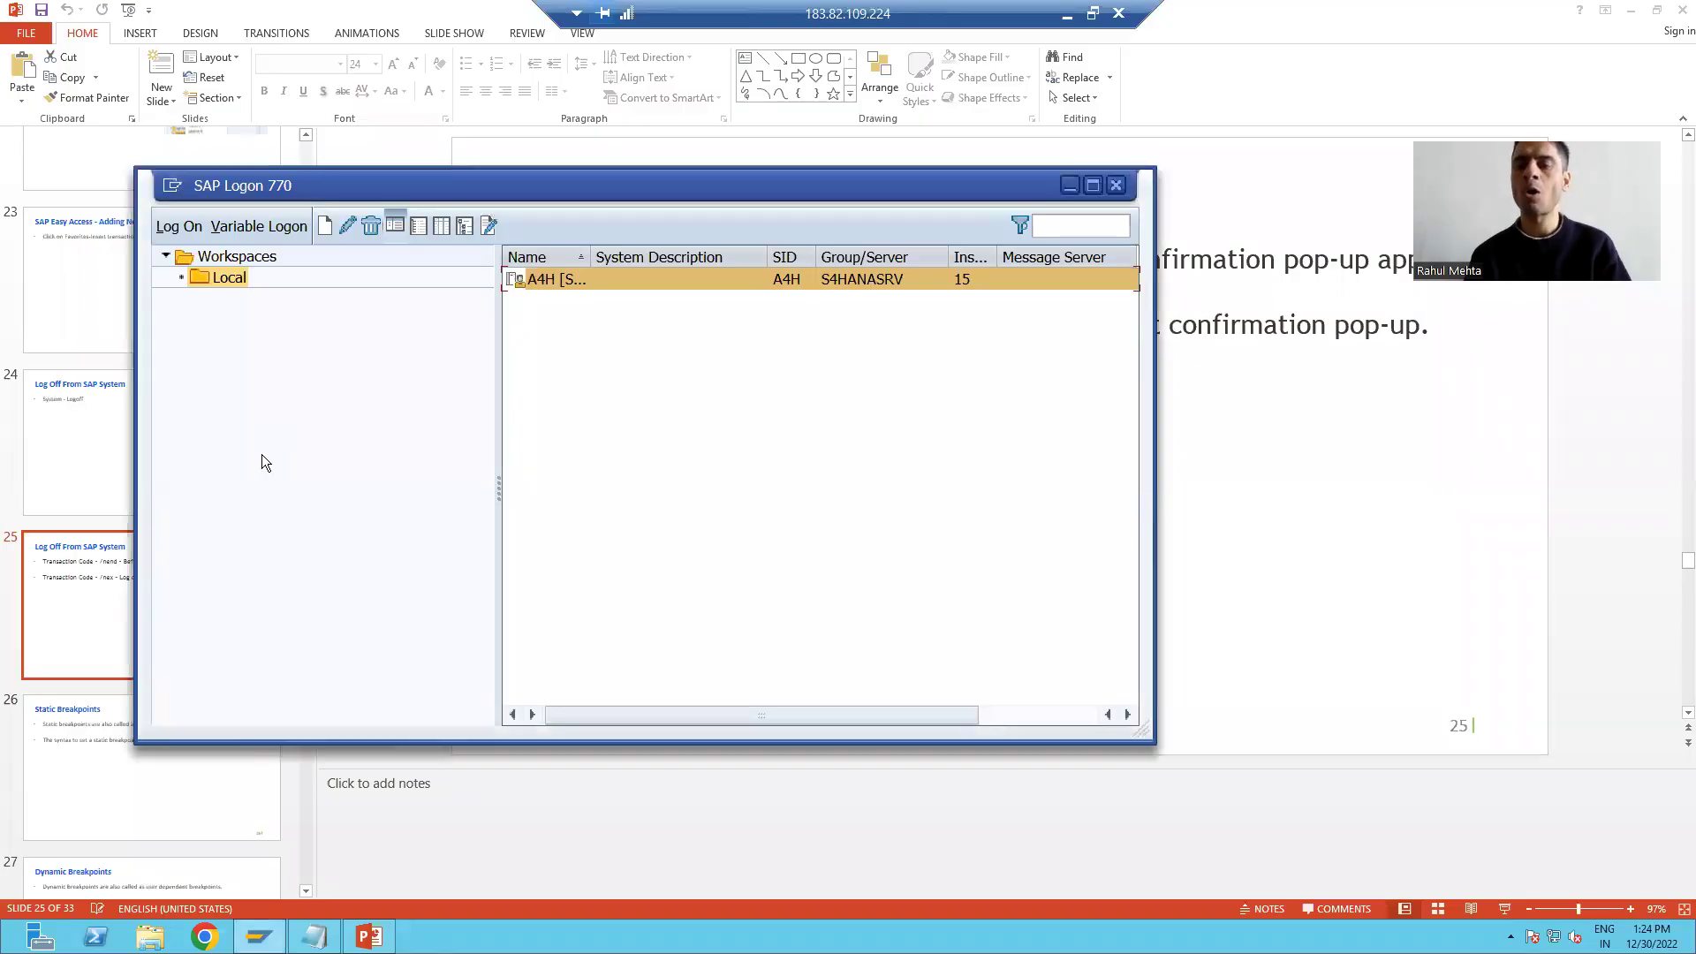
Step: Log on to A4H with the saved user, then exit immediately with /nex
double_click(559, 280)
click(249, 256)
click(245, 272)
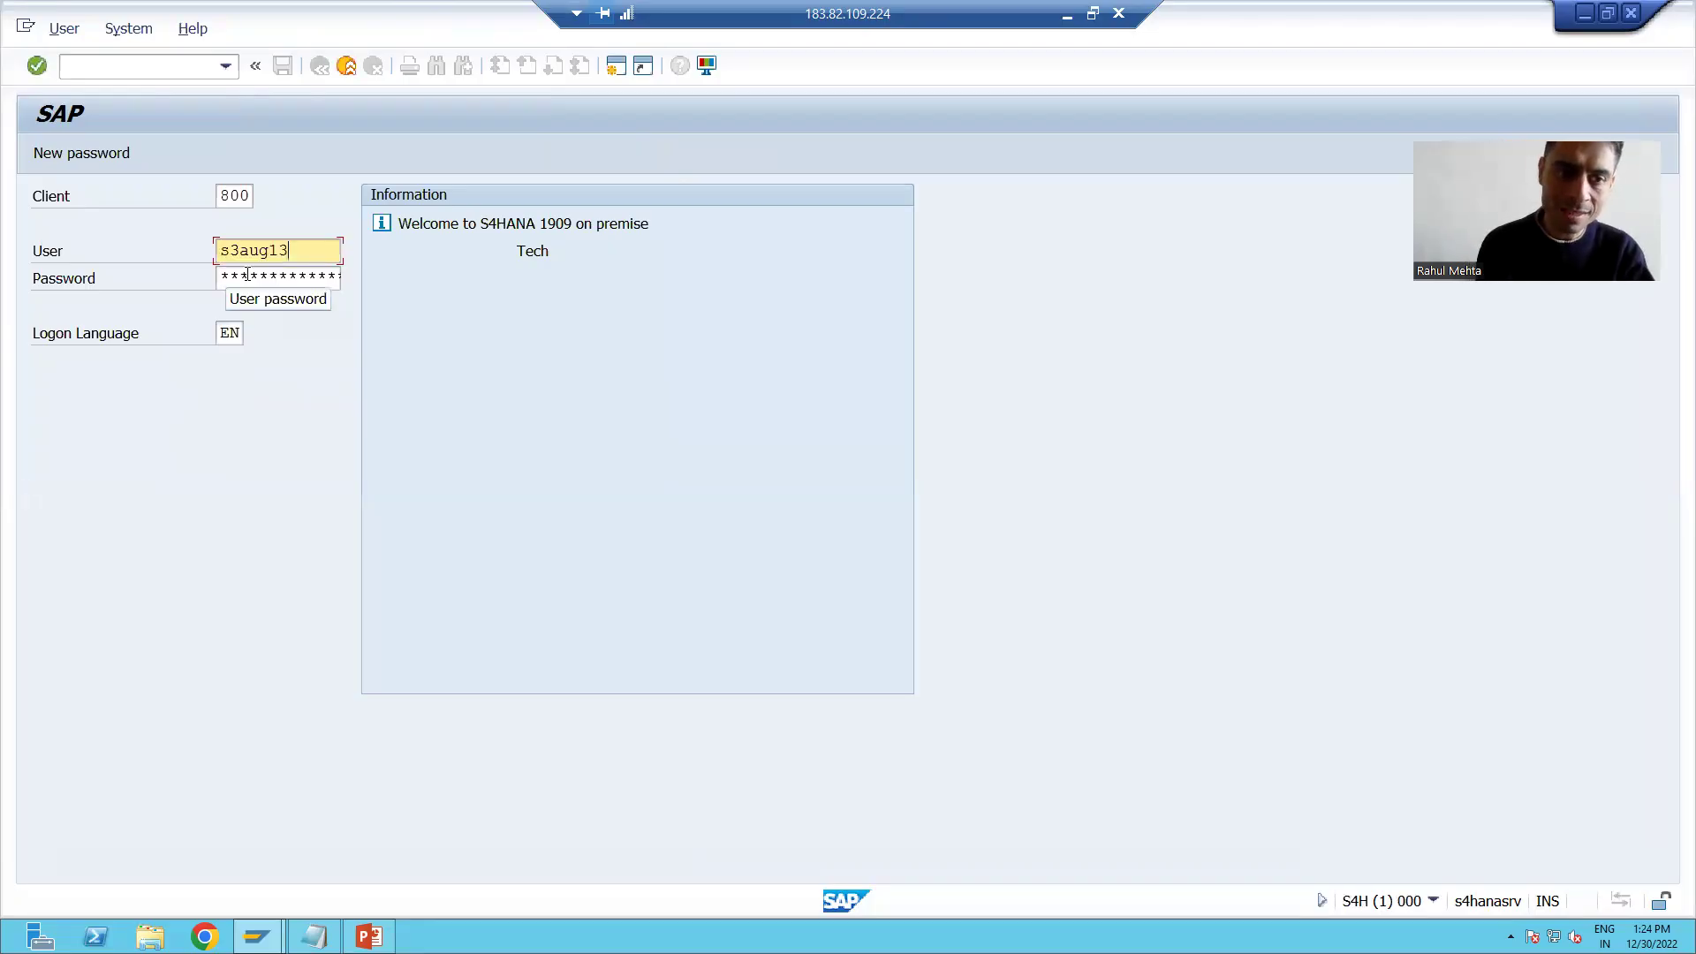
key(Tab)
key(Return)
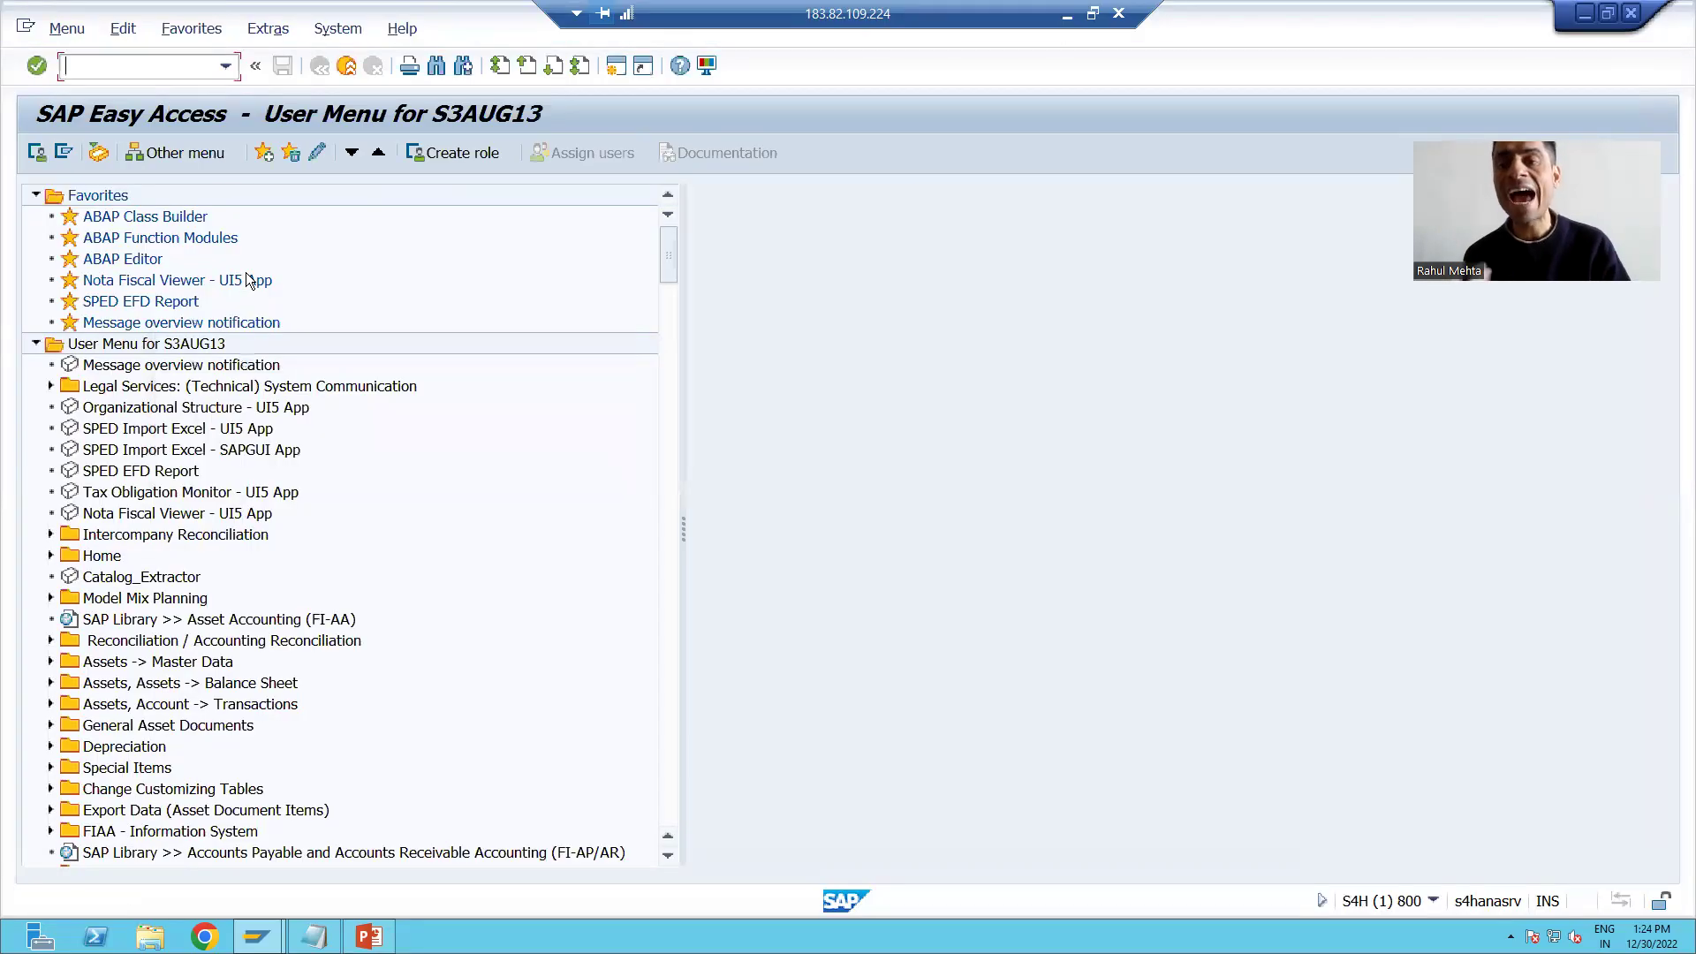
text(/nex)
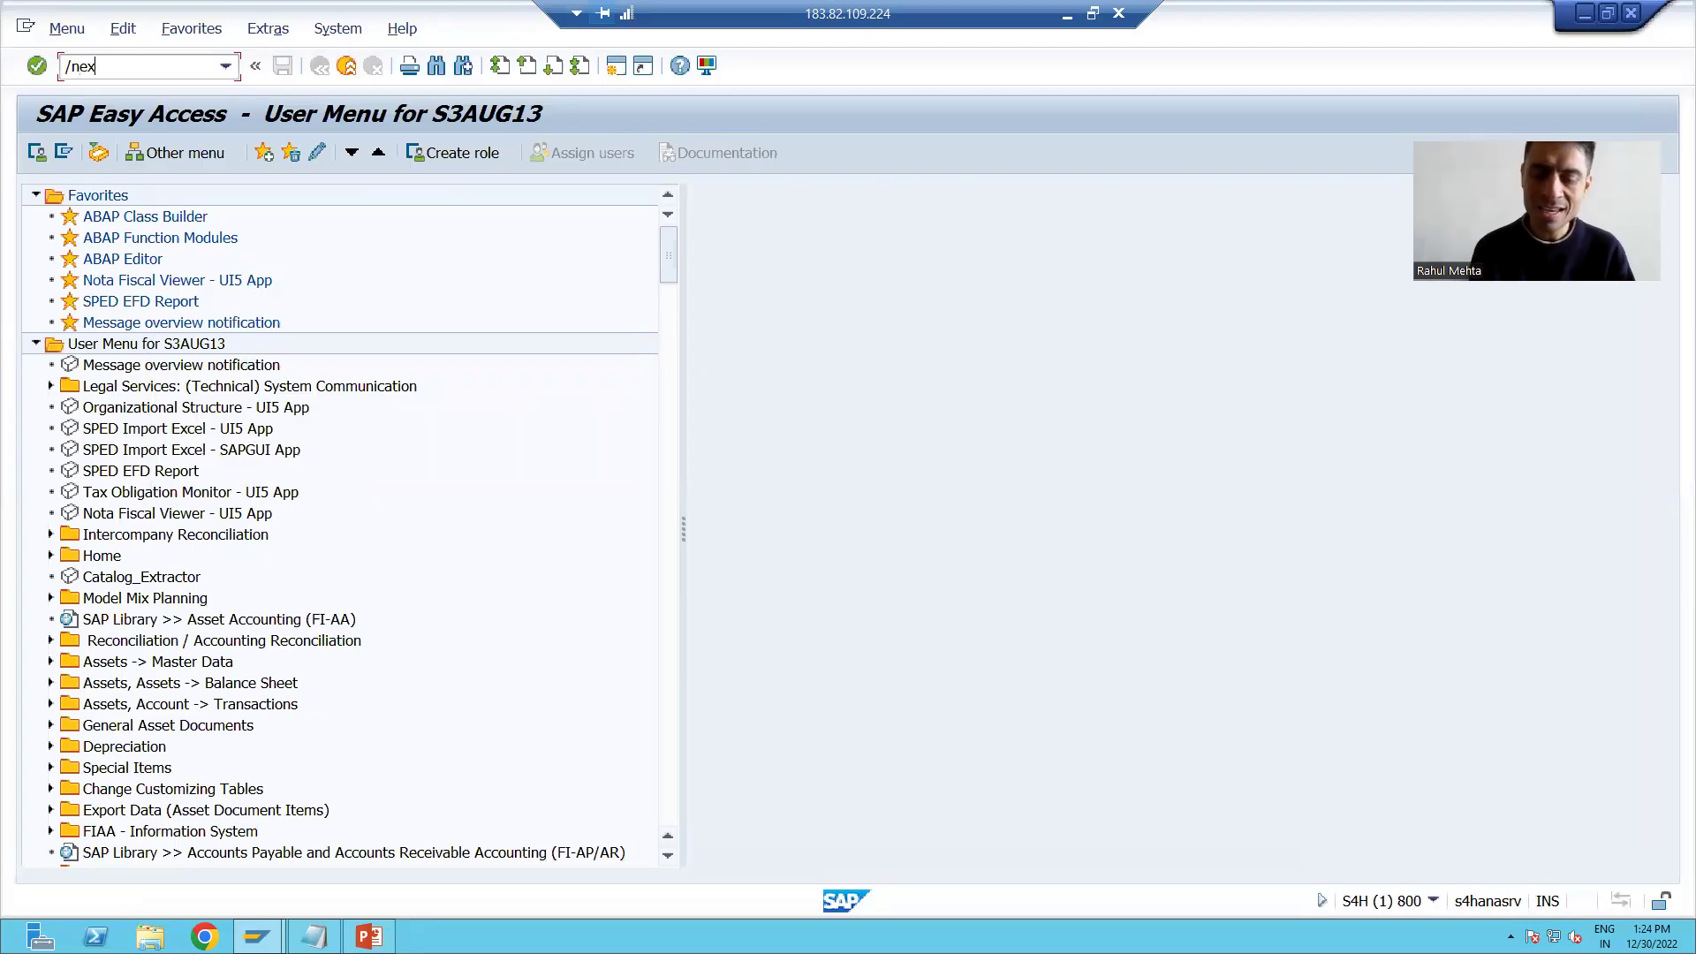
key(Return)
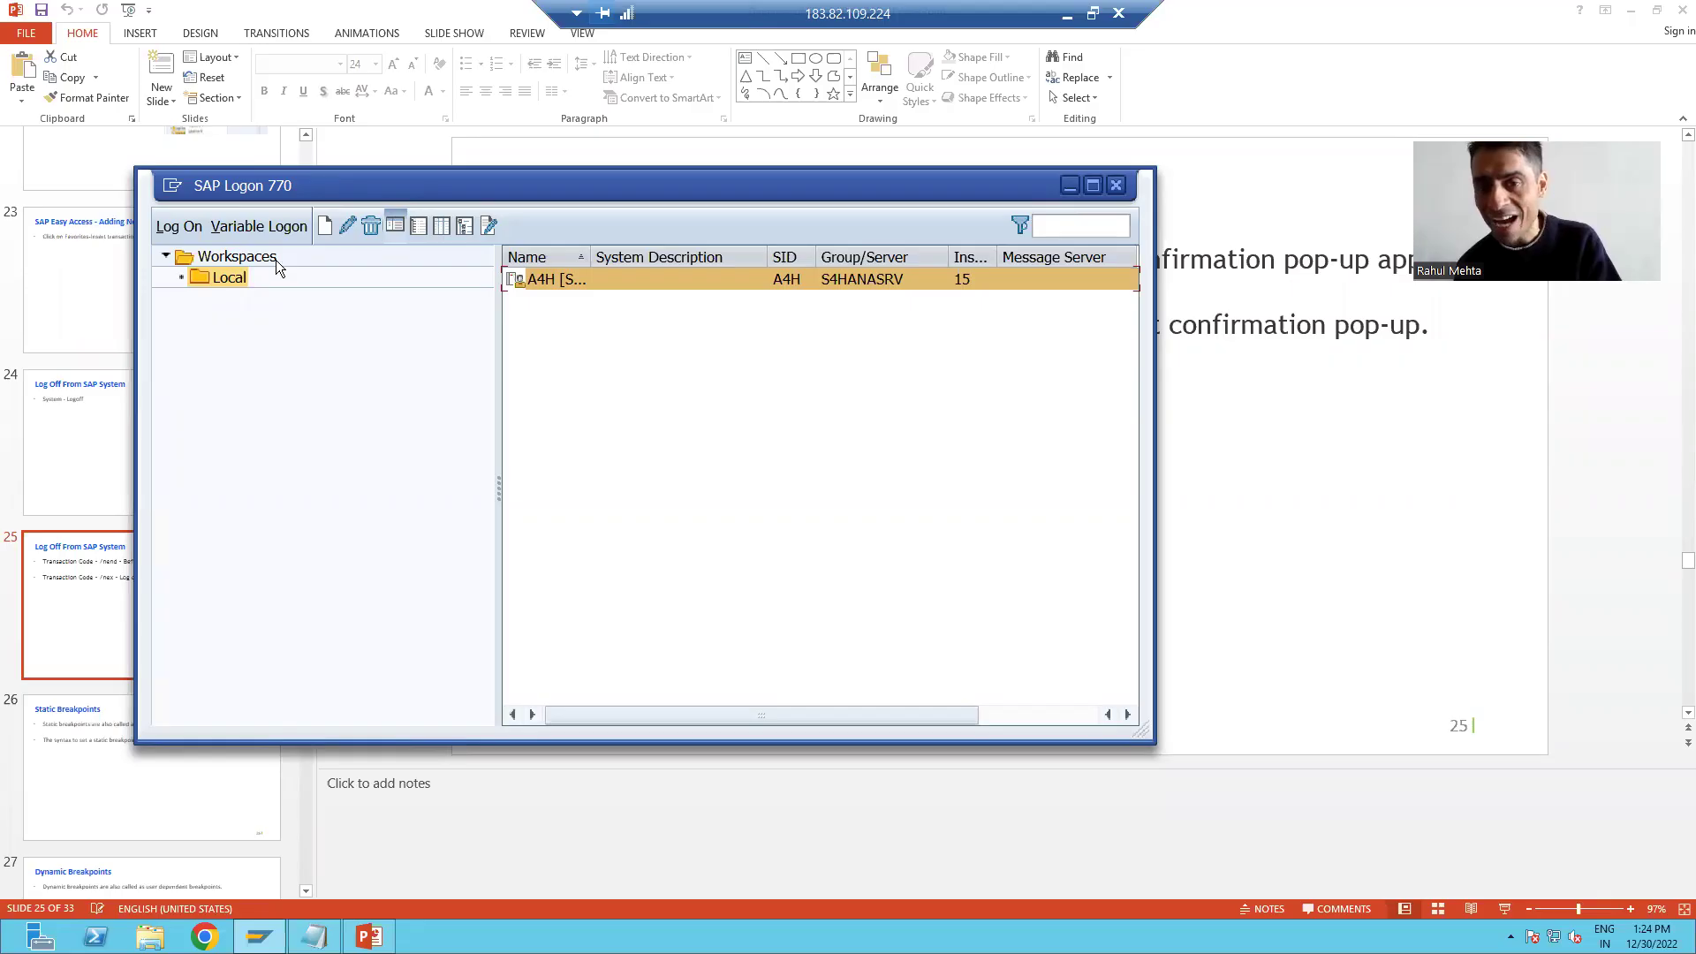
click(1069, 186)
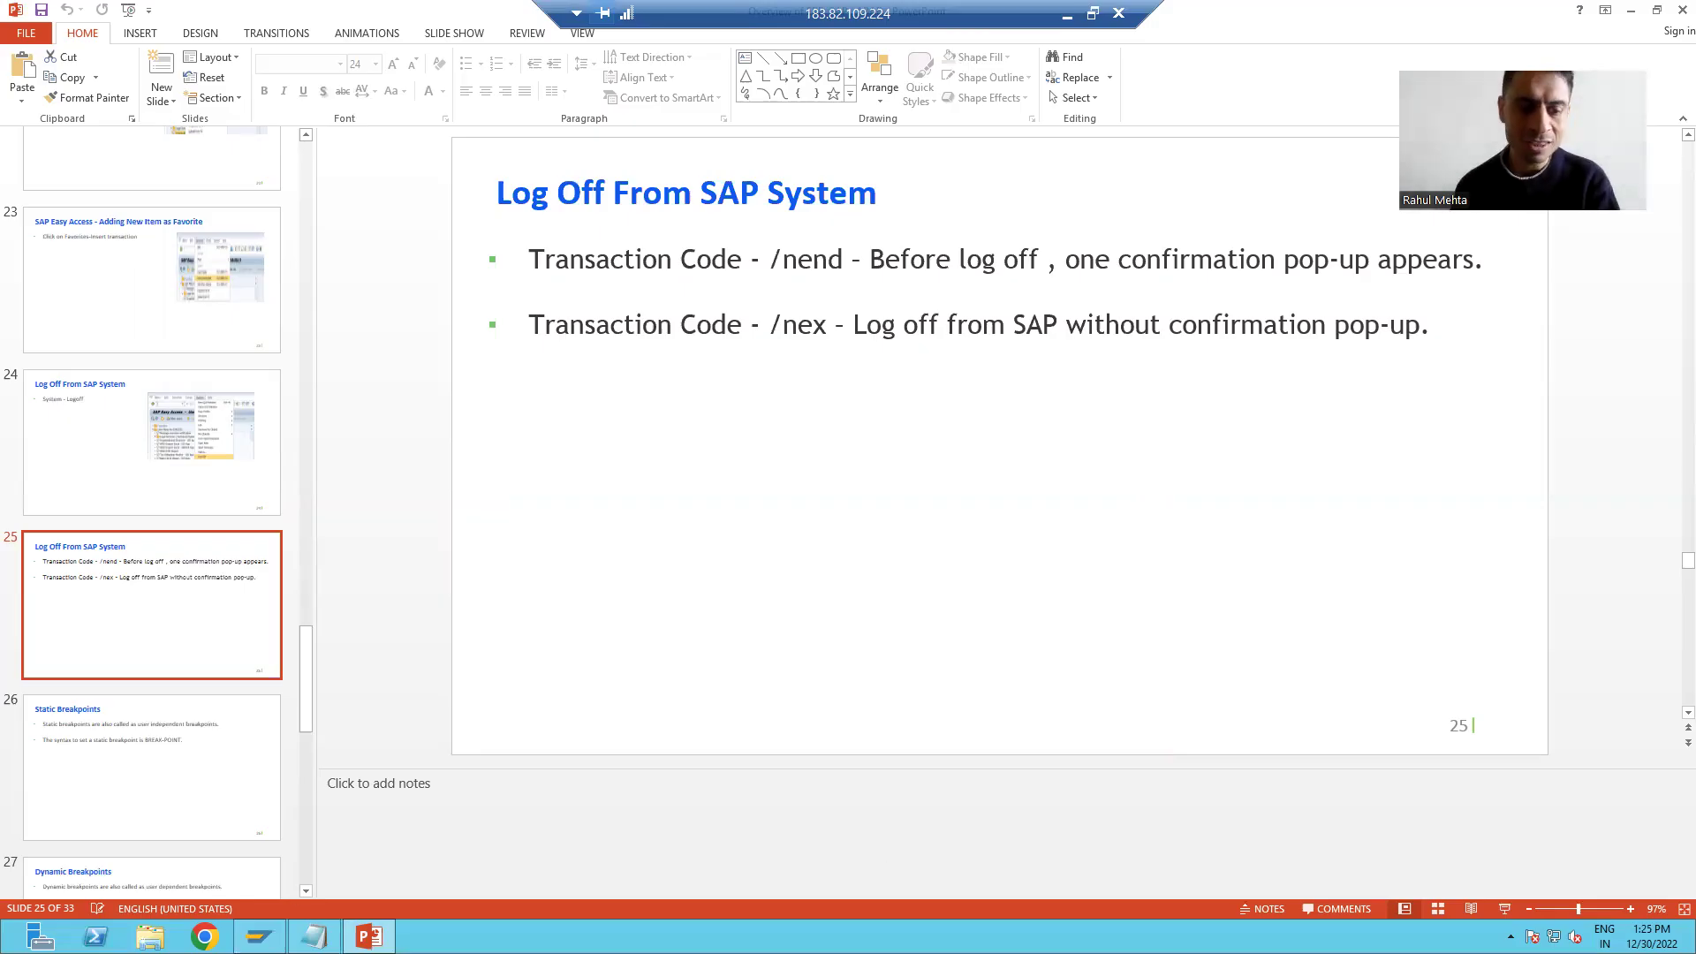
key(alt+Tab)
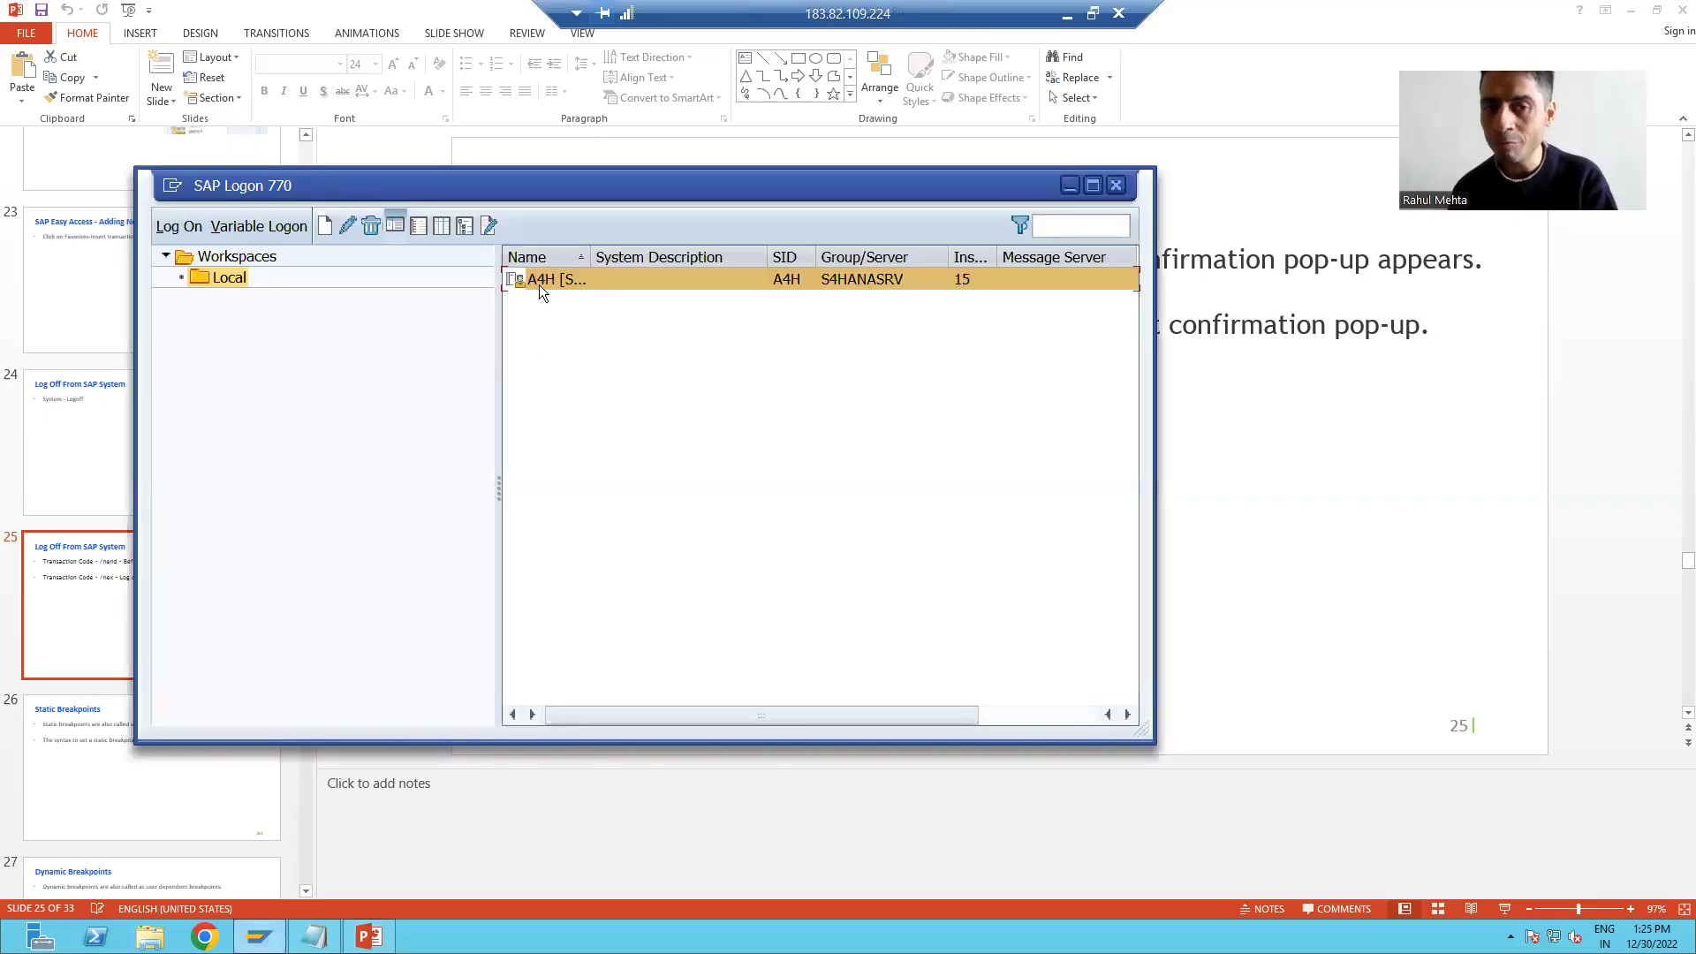
Step: Log on to A4H, bring up the System > Log Off prompt, and return to slide 25
double_click(539, 284)
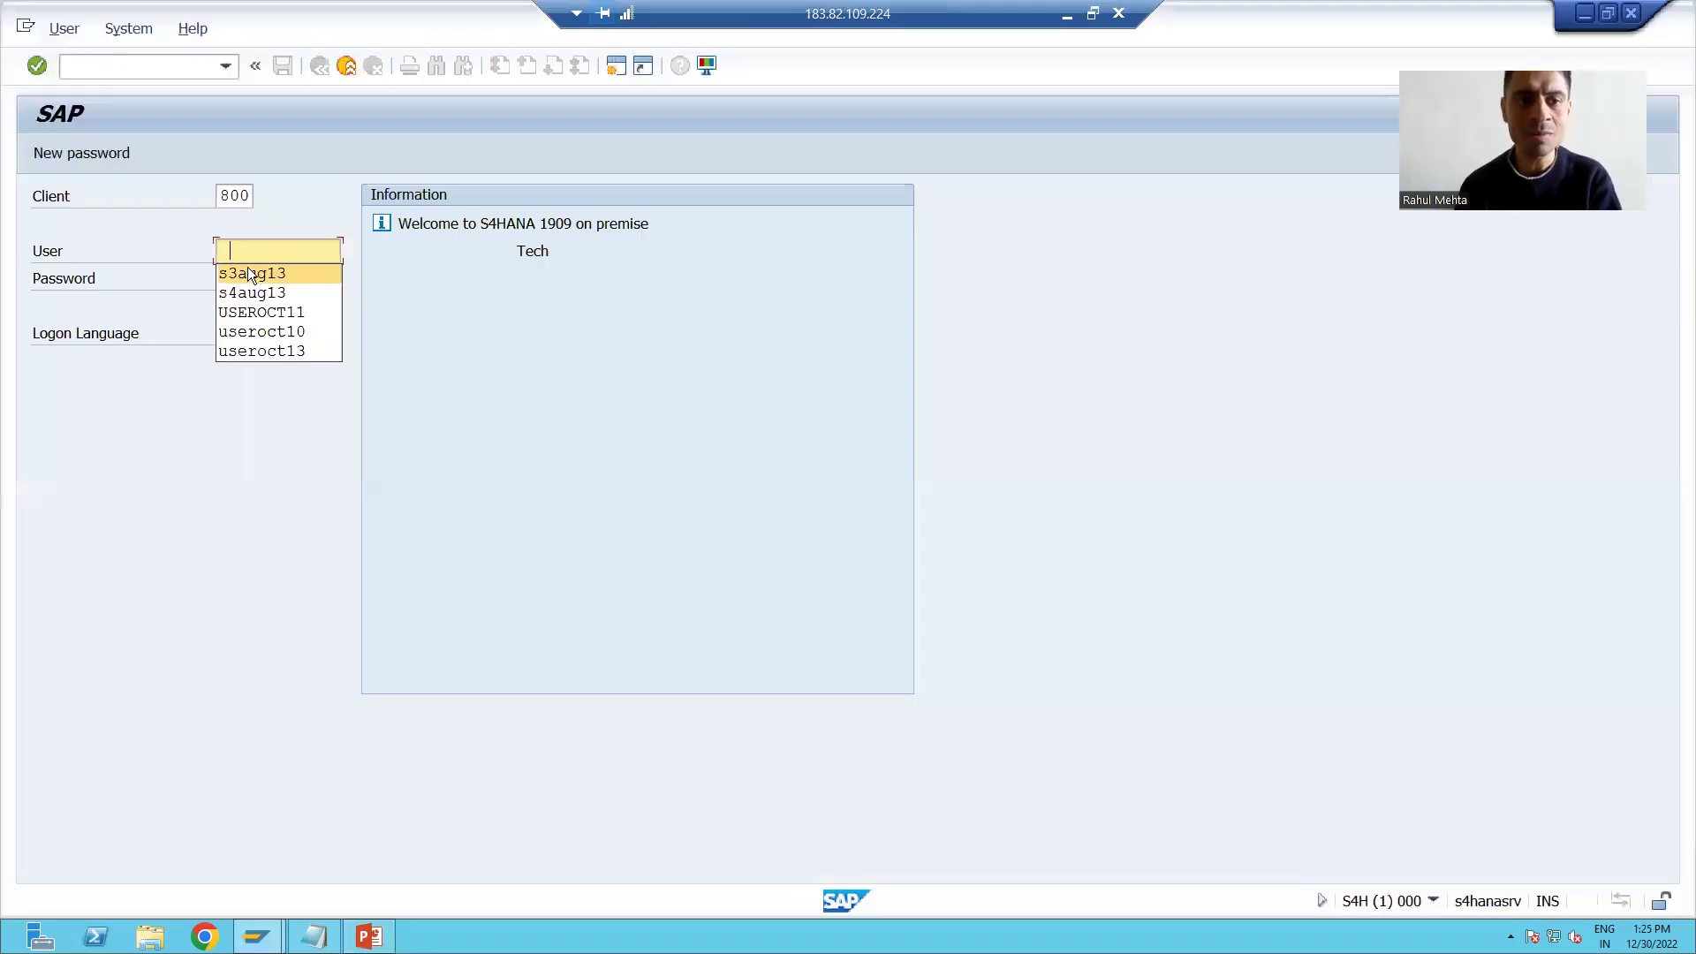
click(252, 274)
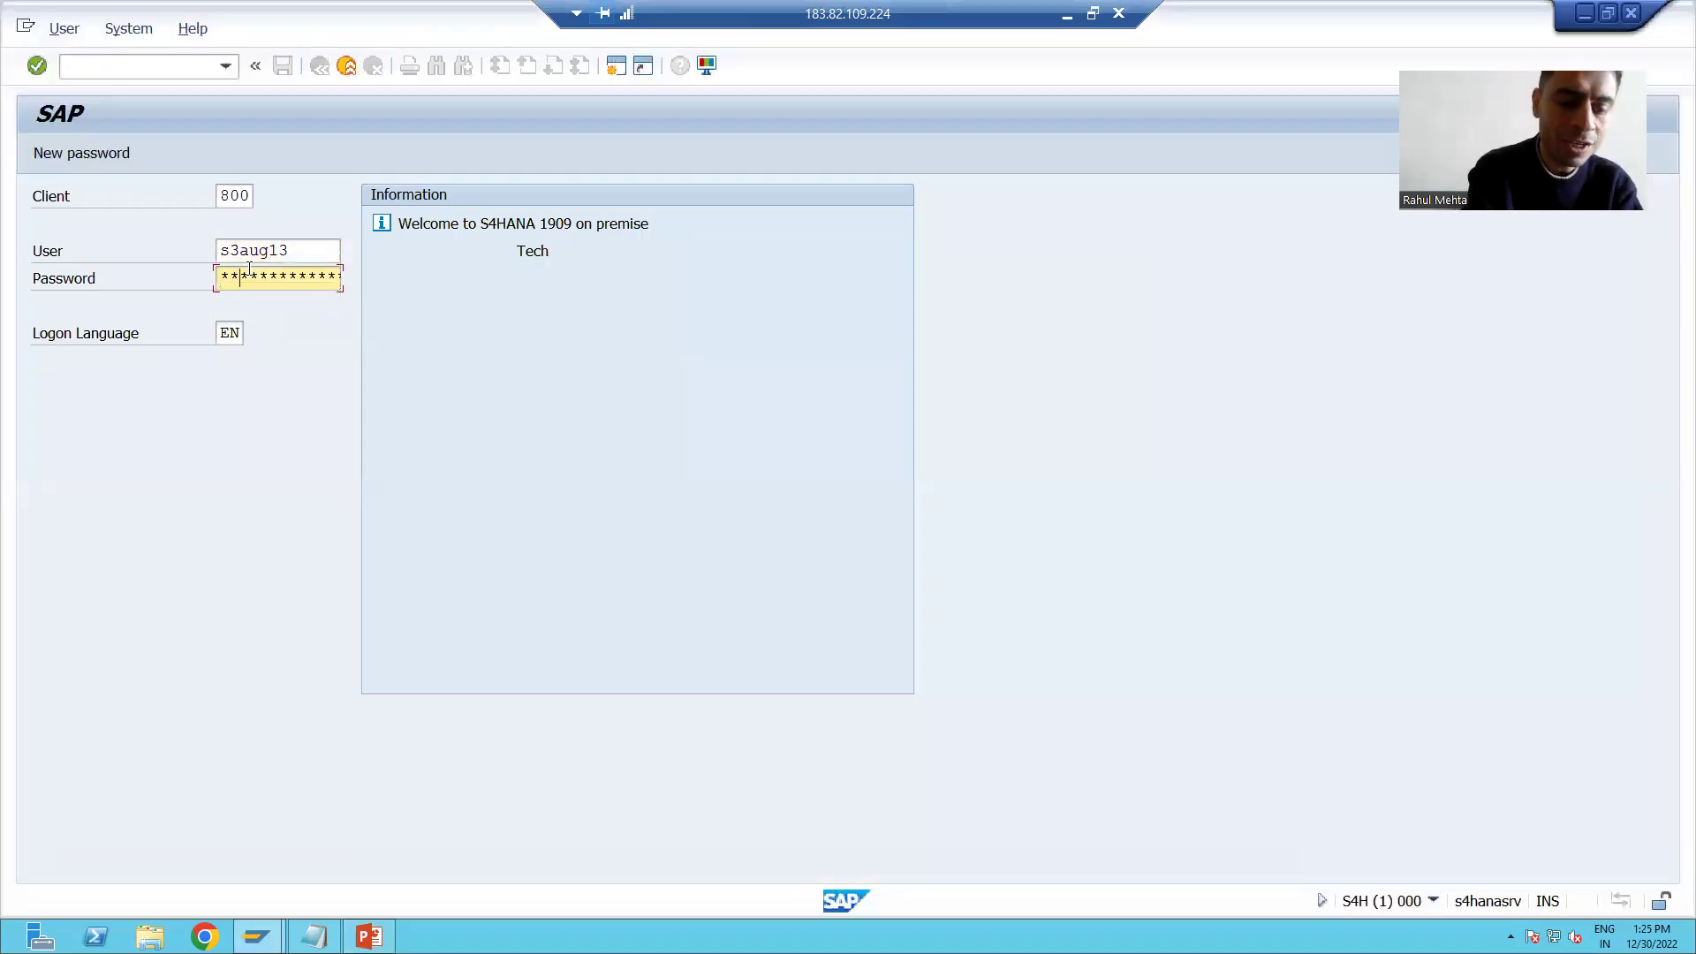
key(Return)
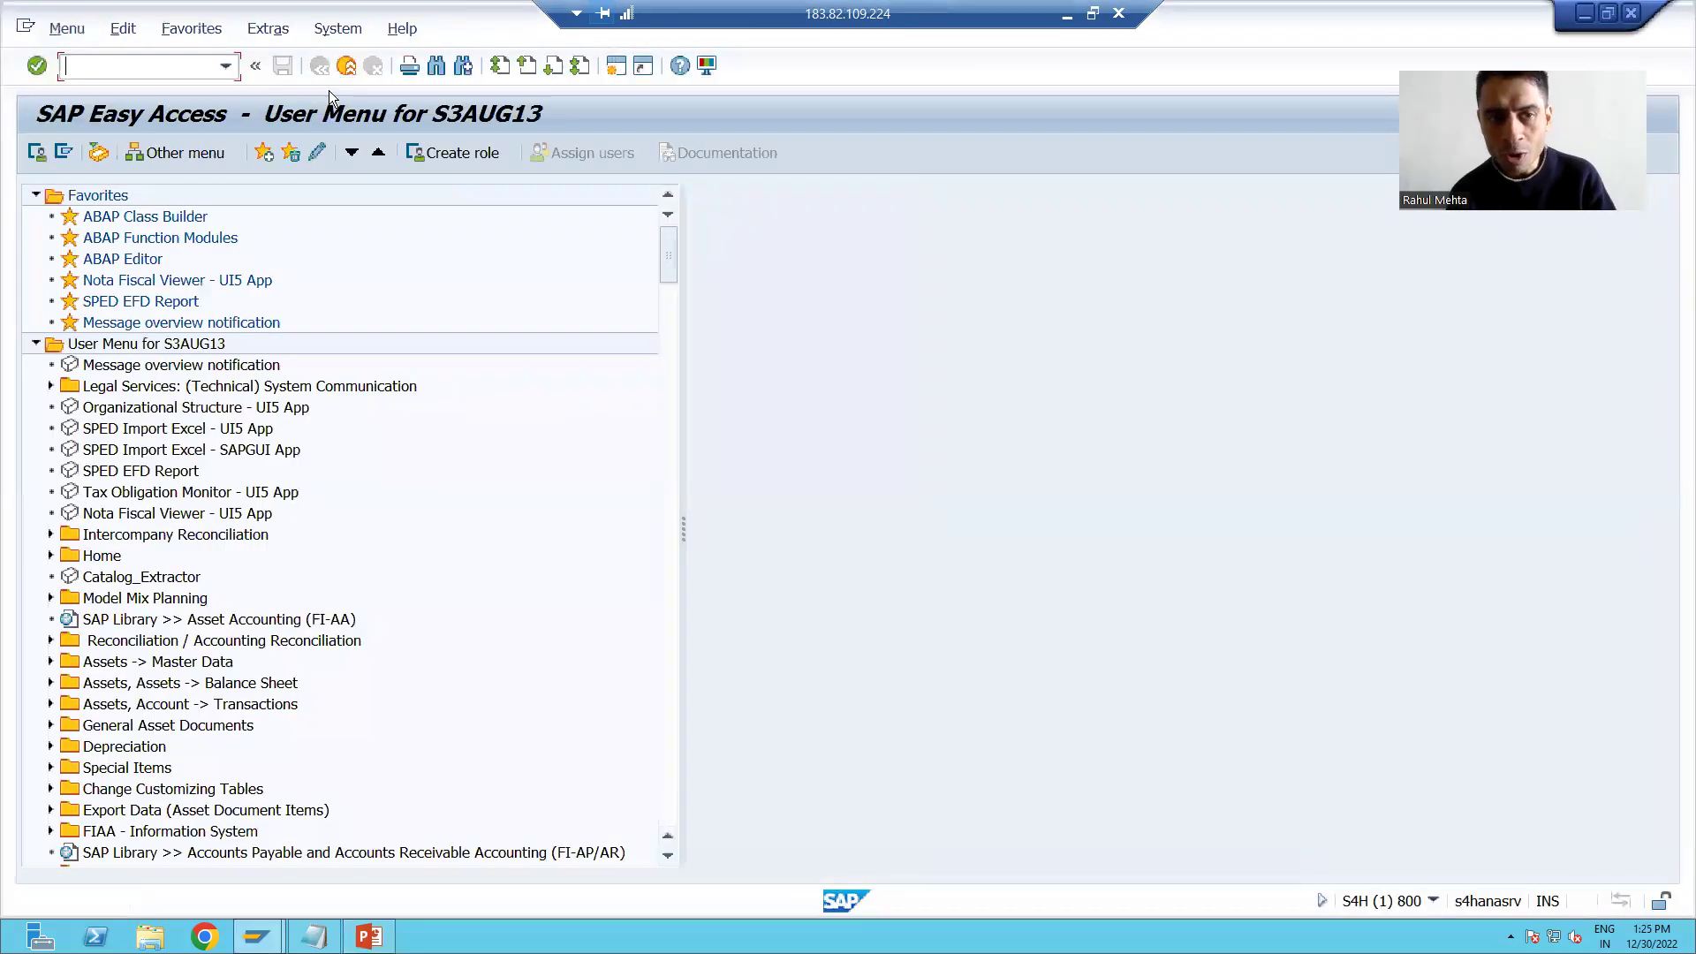
click(339, 29)
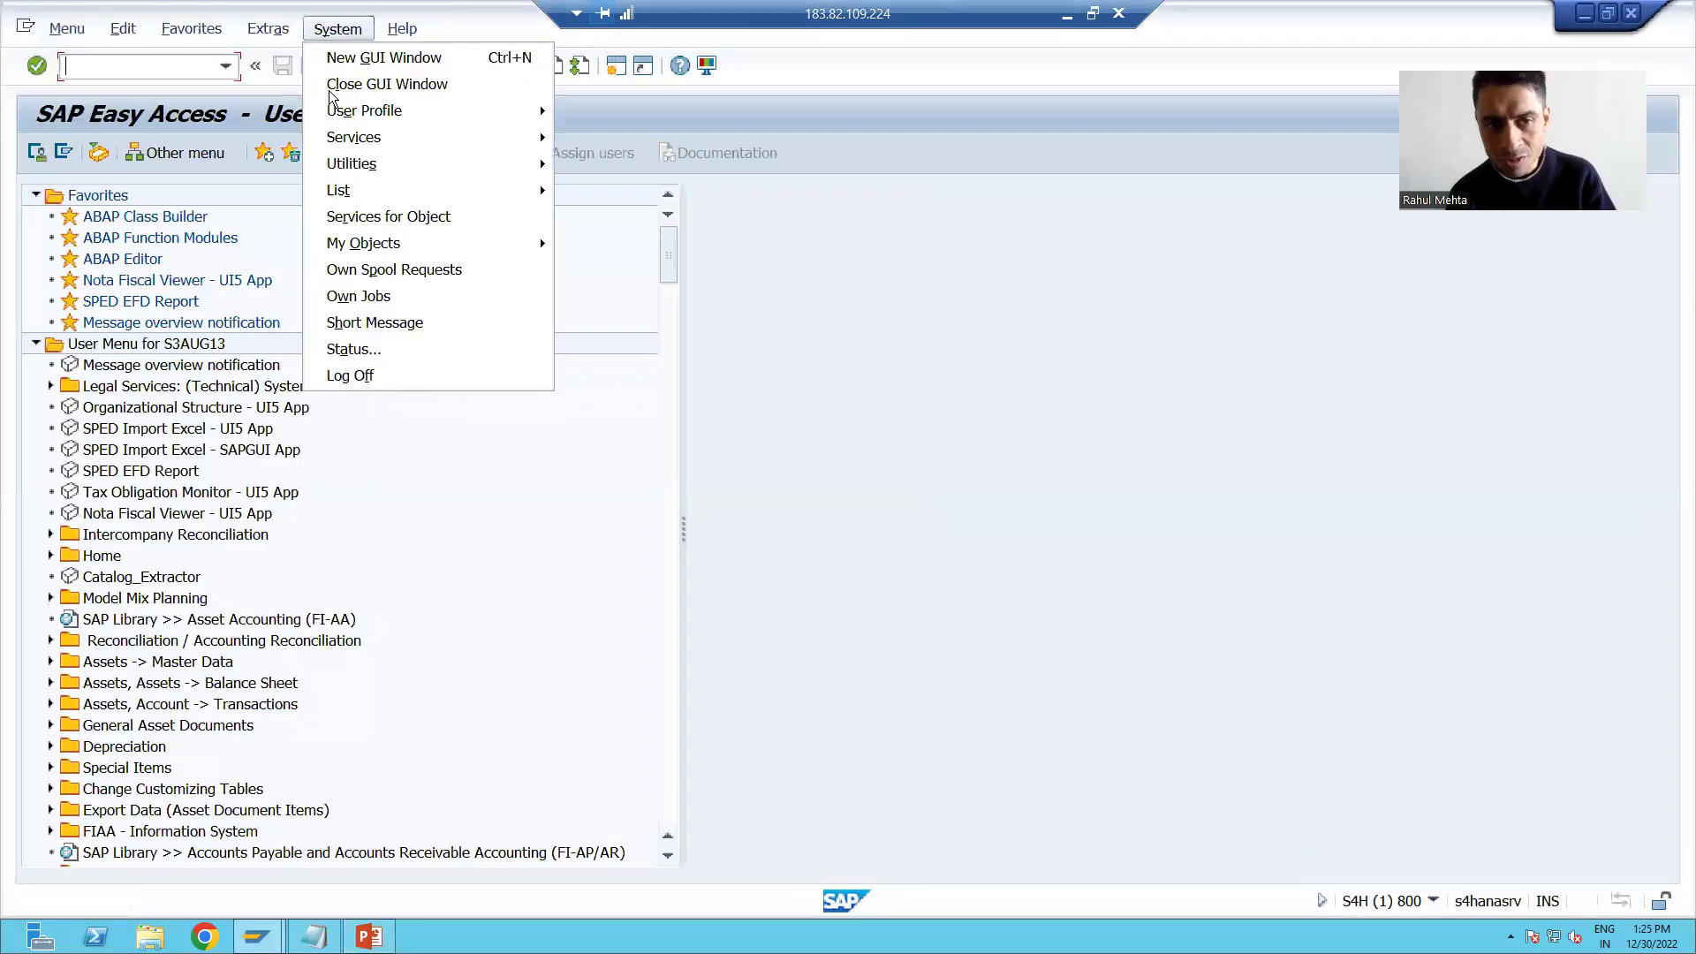
click(368, 378)
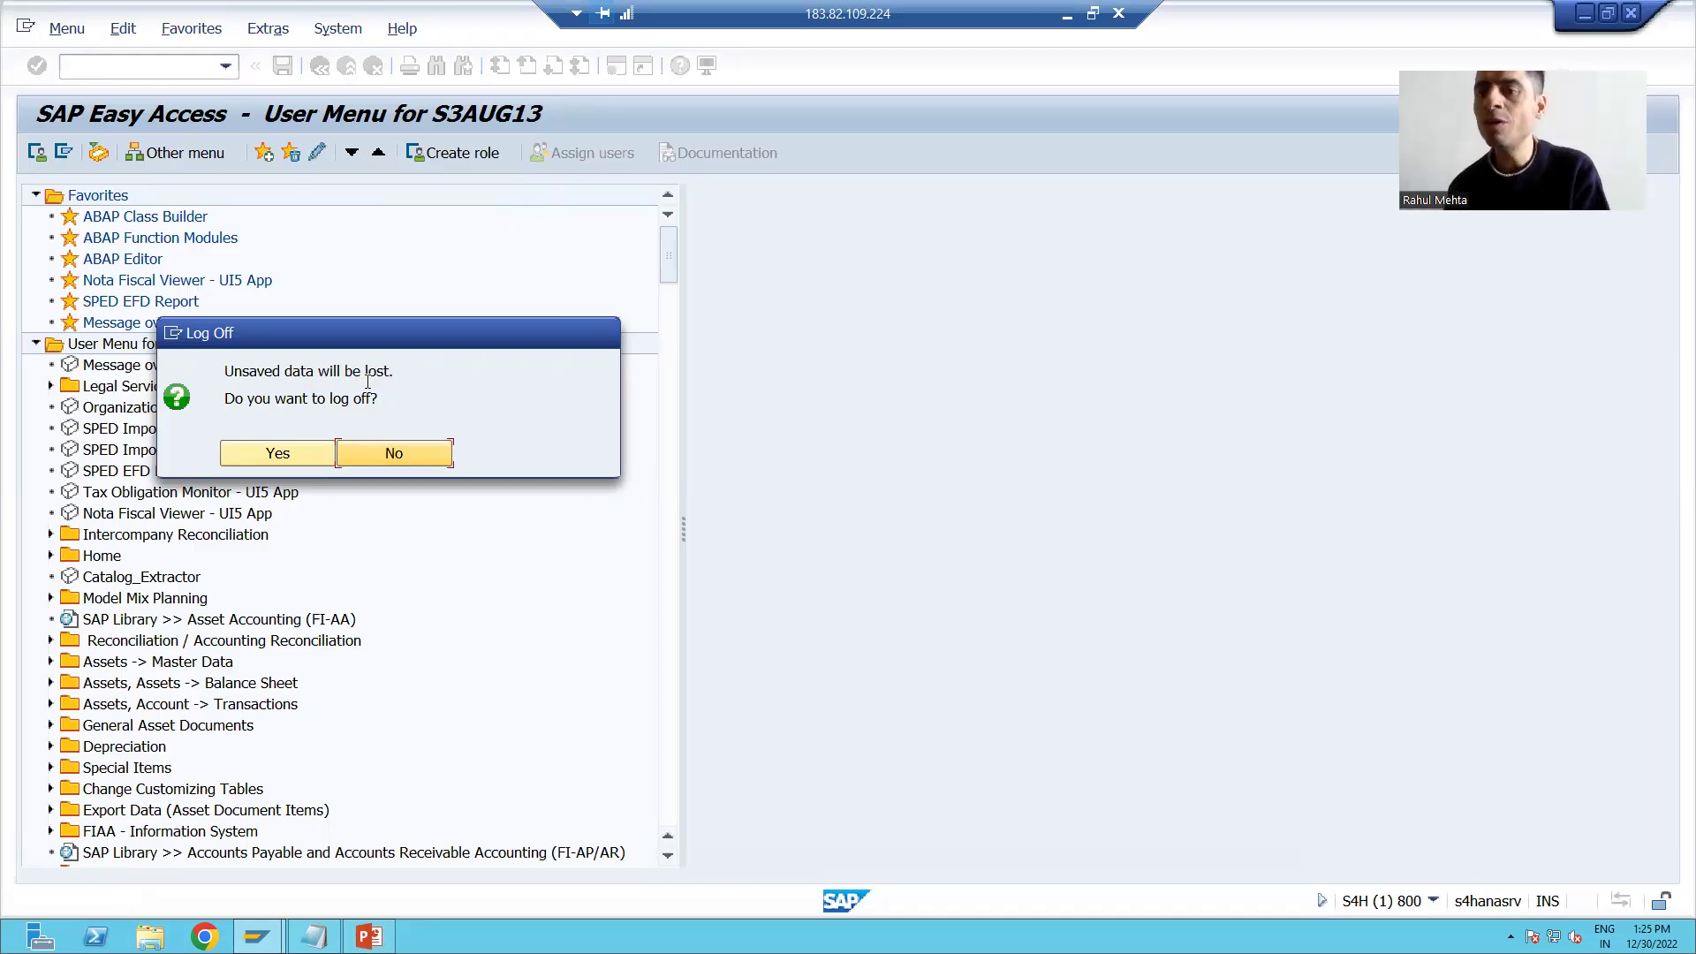
click(370, 937)
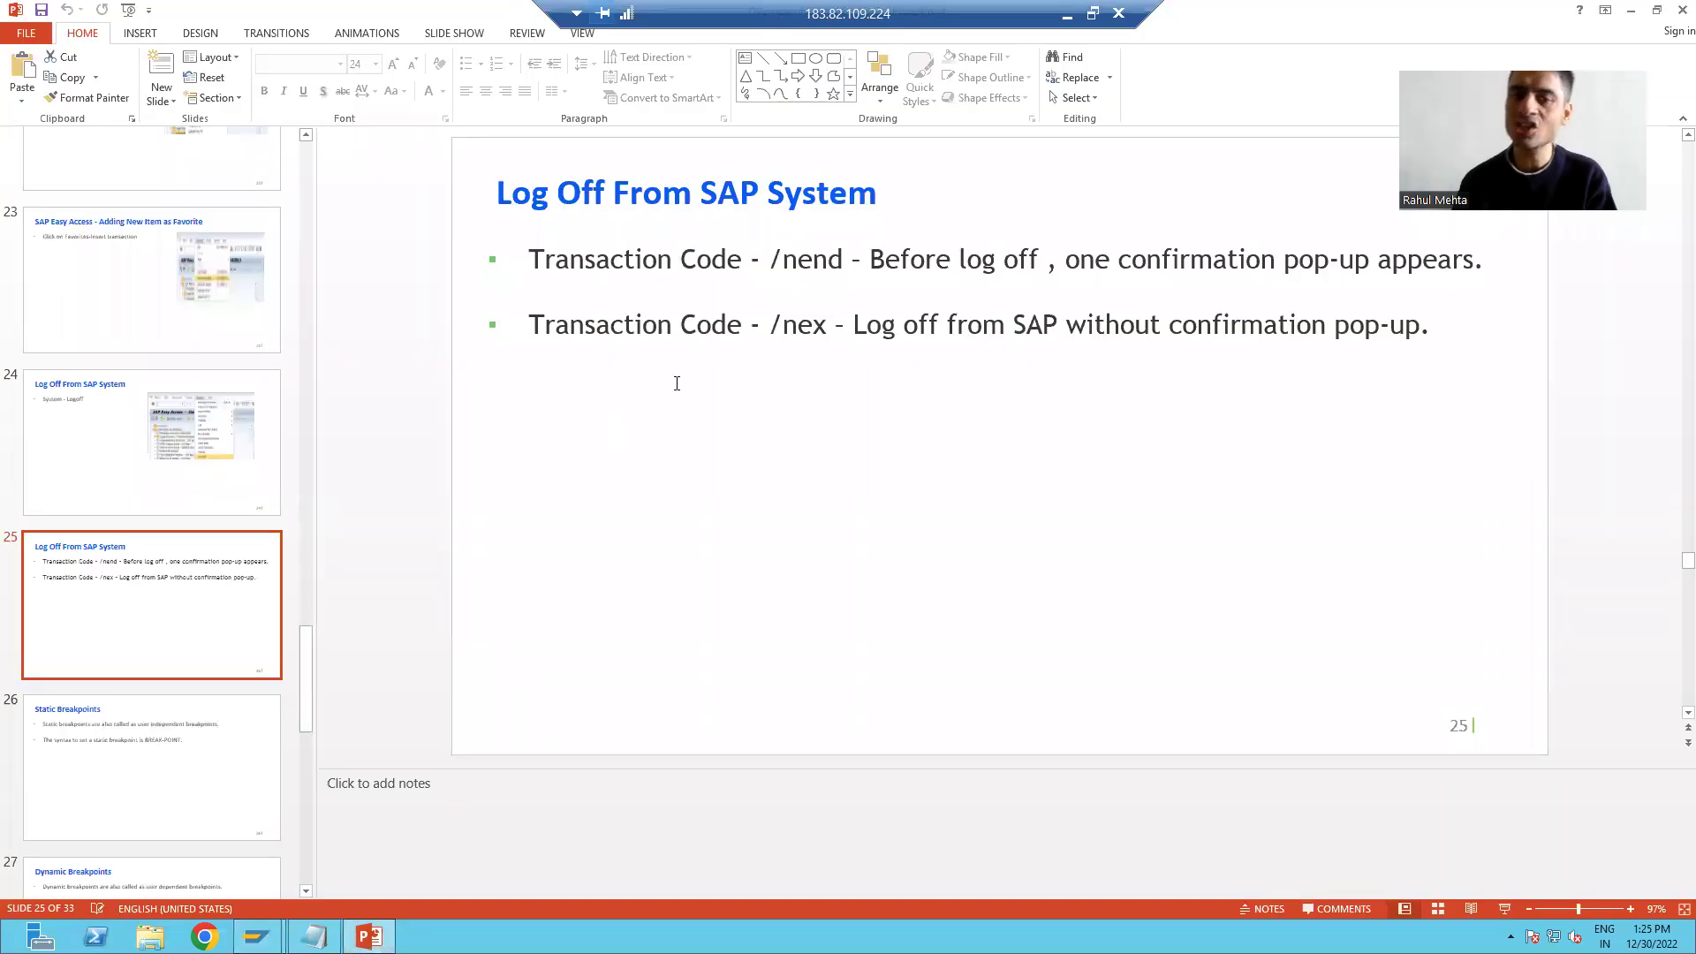